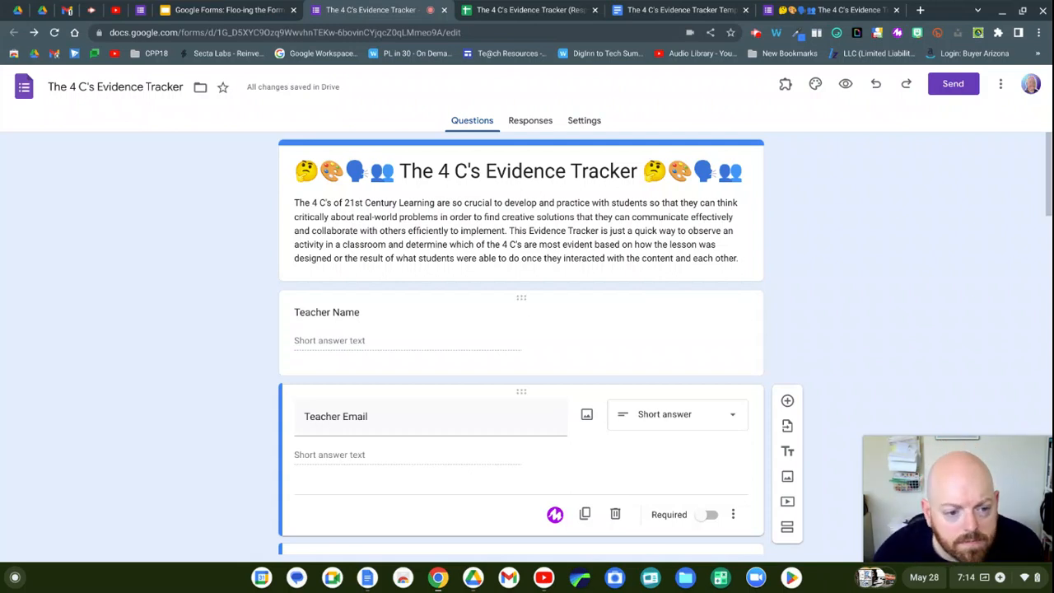
# Step: Review all the form's questions from Teacher Name down to the closing comments question, and open its responses summary
pyautogui.scroll(-2, 245, 329)
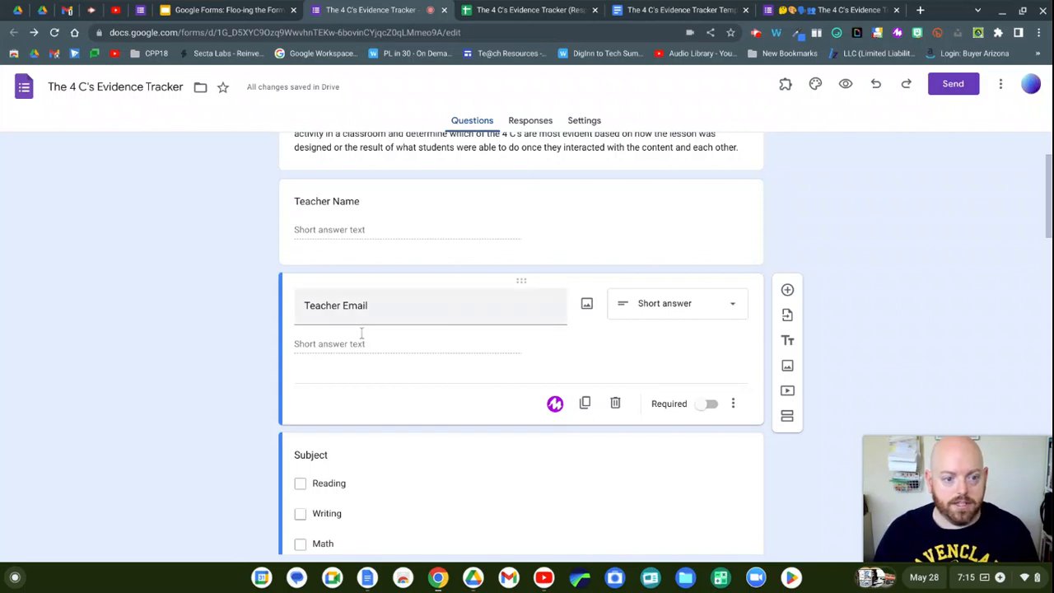
pyautogui.scroll(-3, 257, 434)
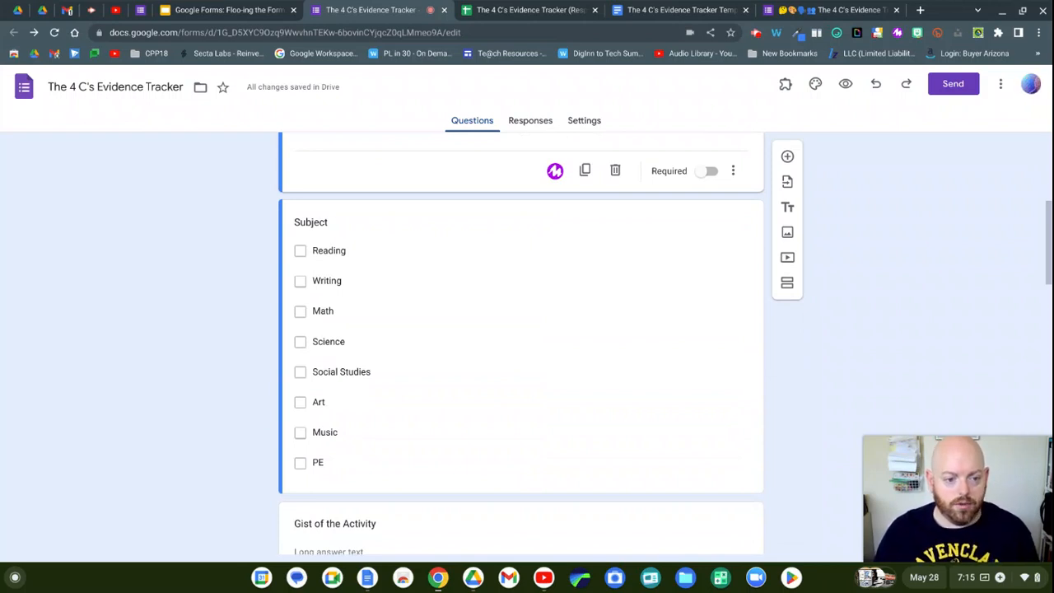
pyautogui.scroll(-2, 257, 434)
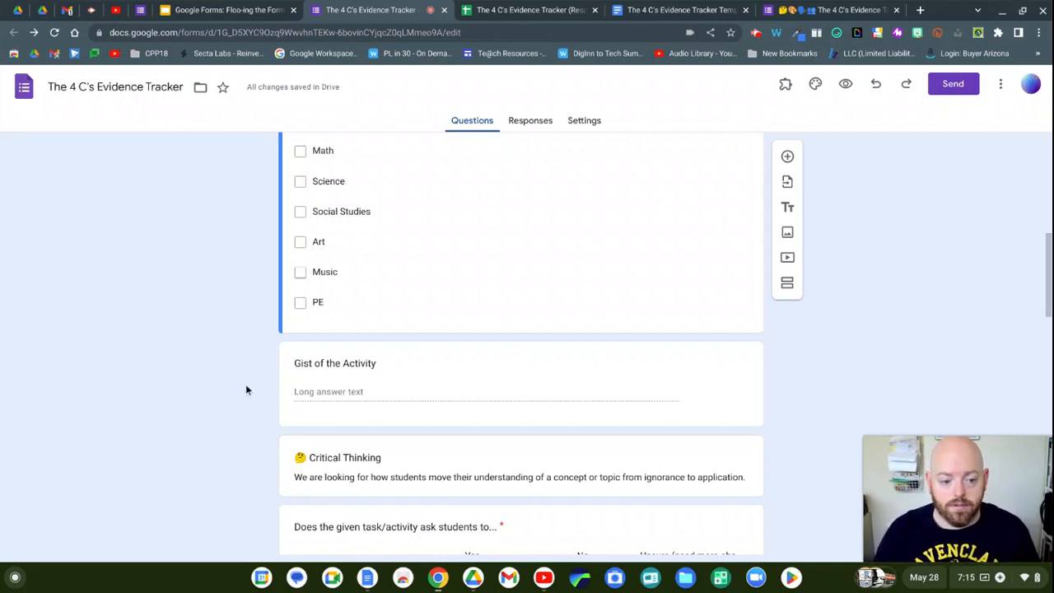
pyautogui.scroll(-3, 246, 389)
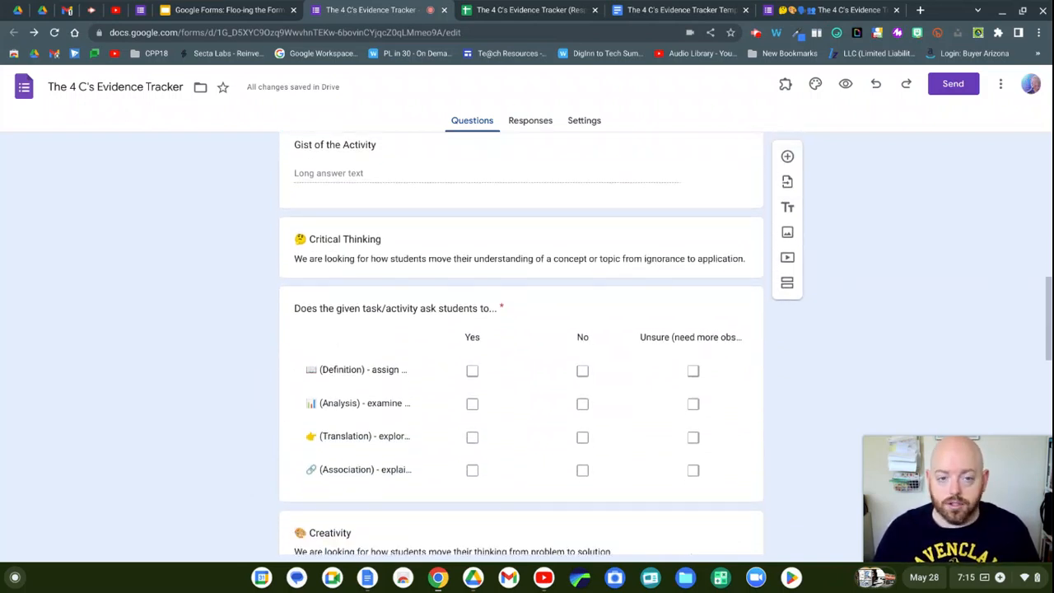
pyautogui.scroll(-1, 246, 390)
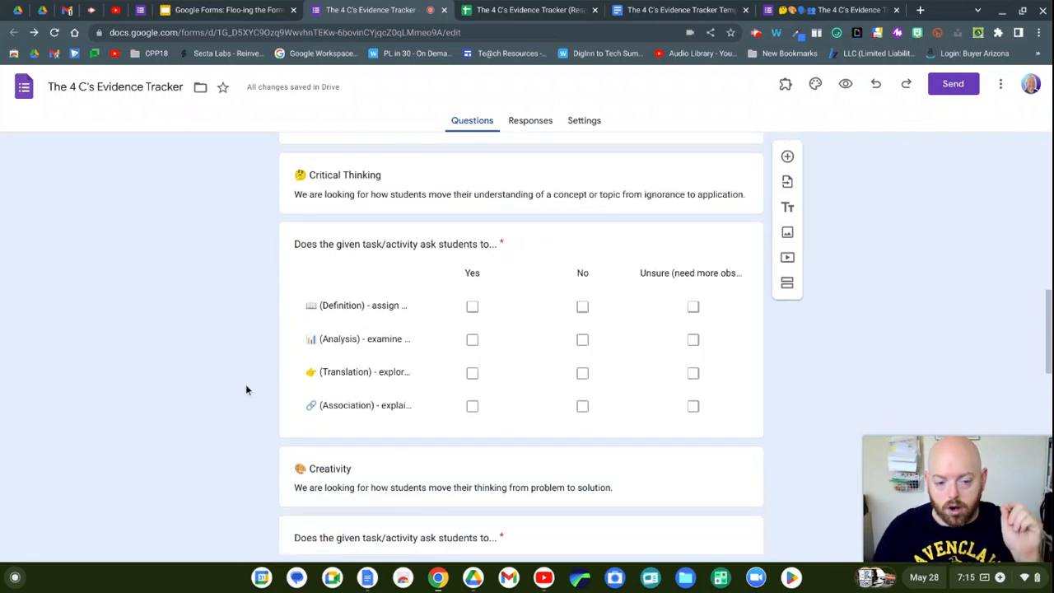
pyautogui.scroll(-2, 245, 387)
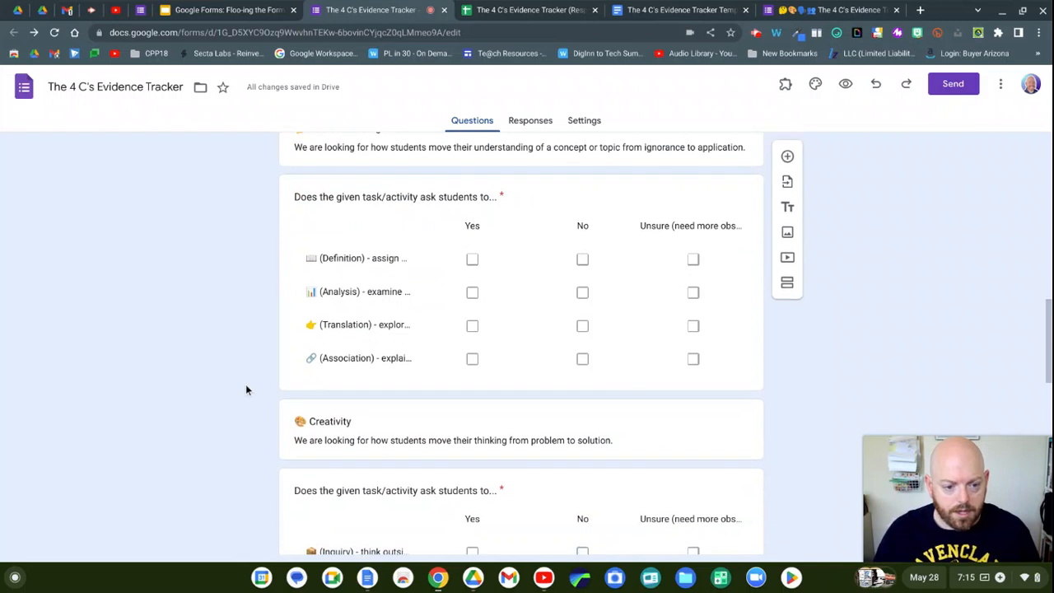
pyautogui.scroll(-4, 245, 390)
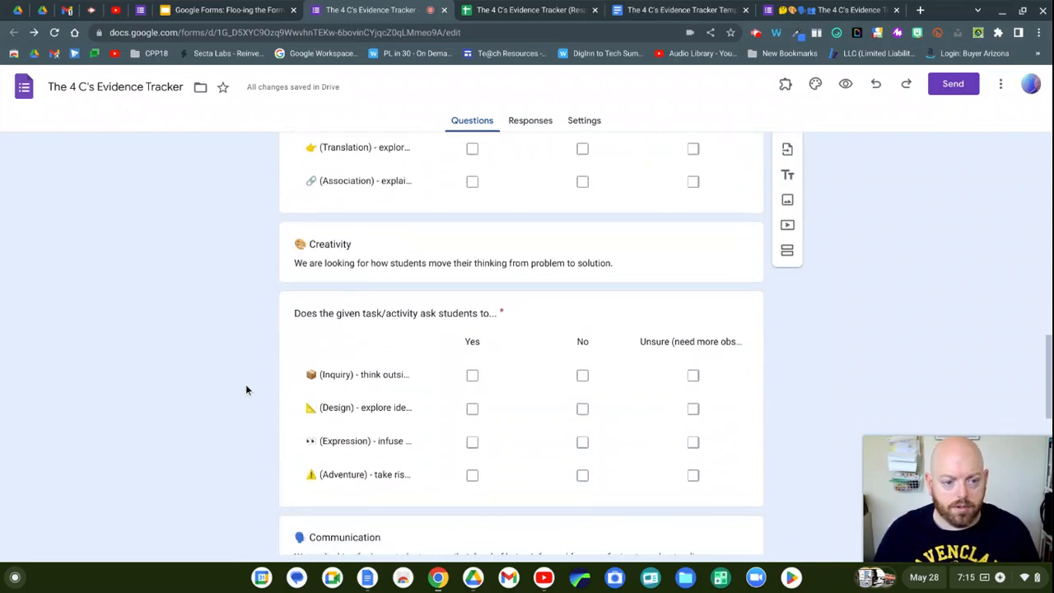
pyautogui.scroll(-6, 245, 390)
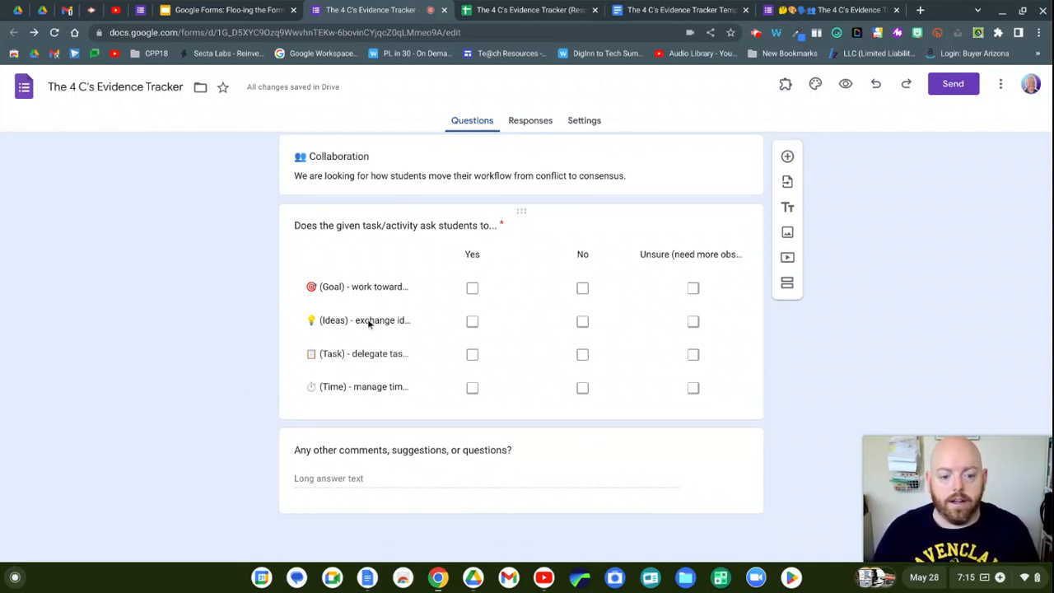
pyautogui.scroll(1, 369, 323)
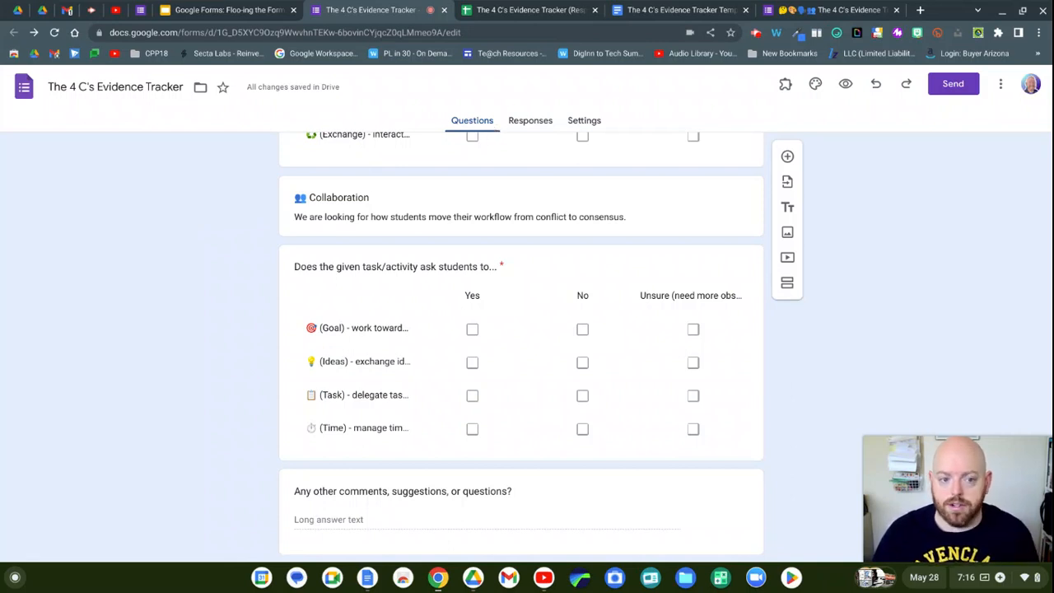
pyautogui.click(536, 122)
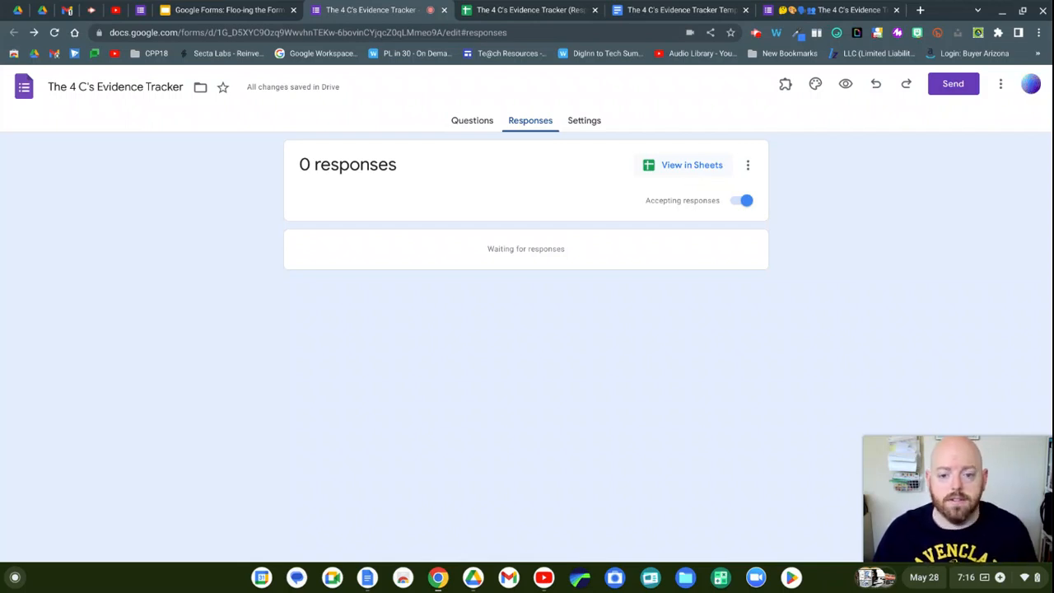
# Step: Wrap the text of every cell in the linked responses spreadsheet so the long question headers can be read in full
pyautogui.click(497, 11)
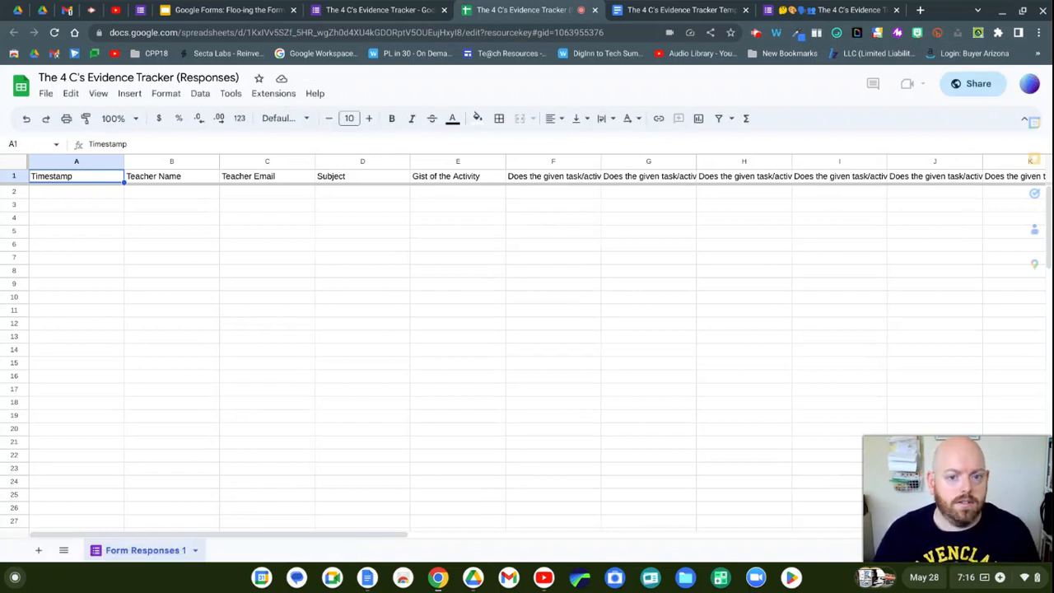
pyautogui.click(12, 168)
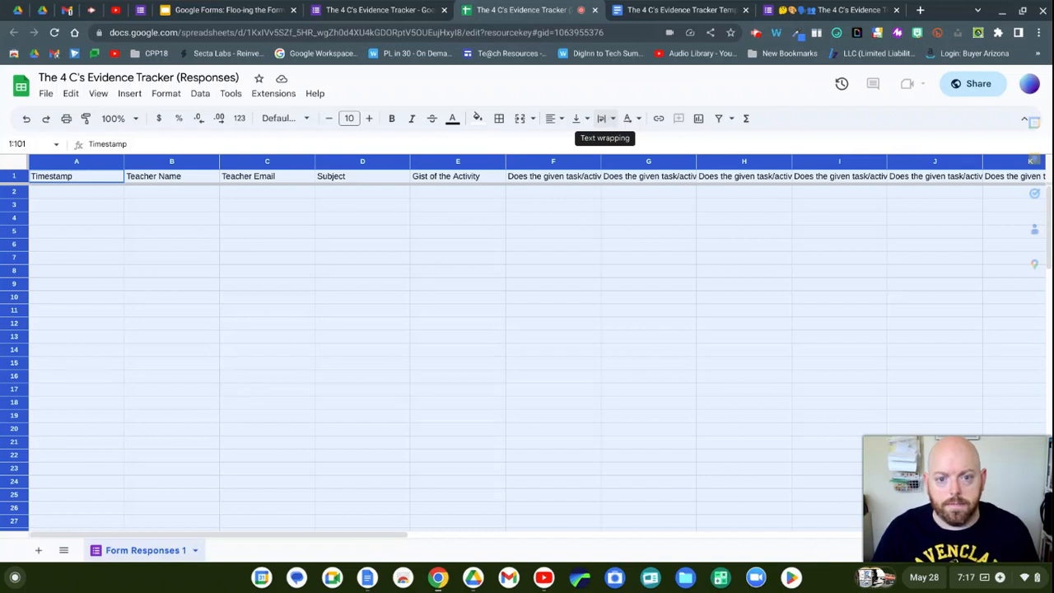
pyautogui.click(613, 120)
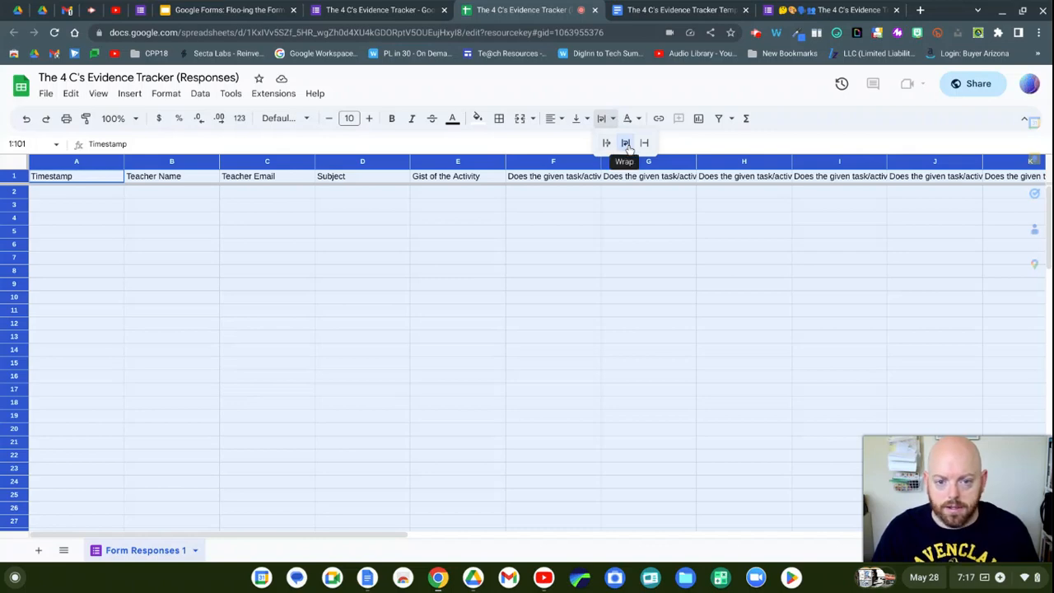
pyautogui.click(626, 143)
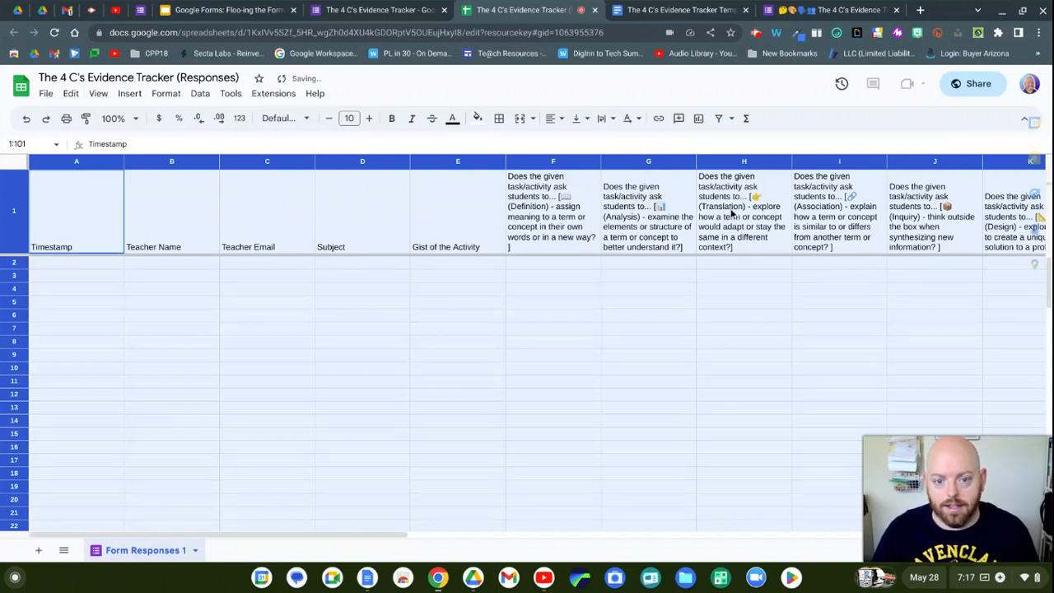
pyautogui.click(511, 321)
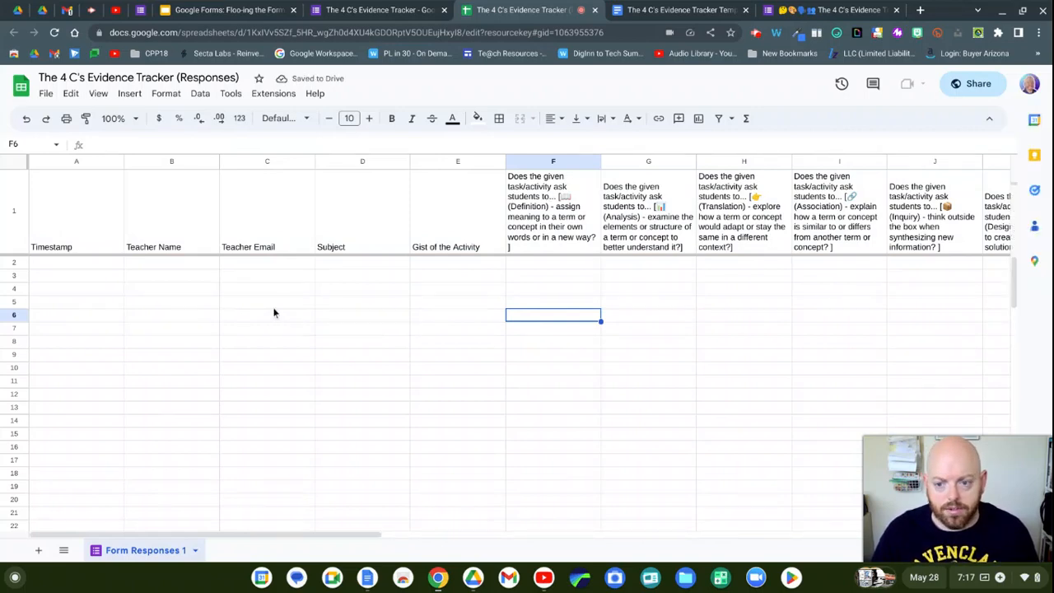
pyautogui.hscroll(10, 274, 313)
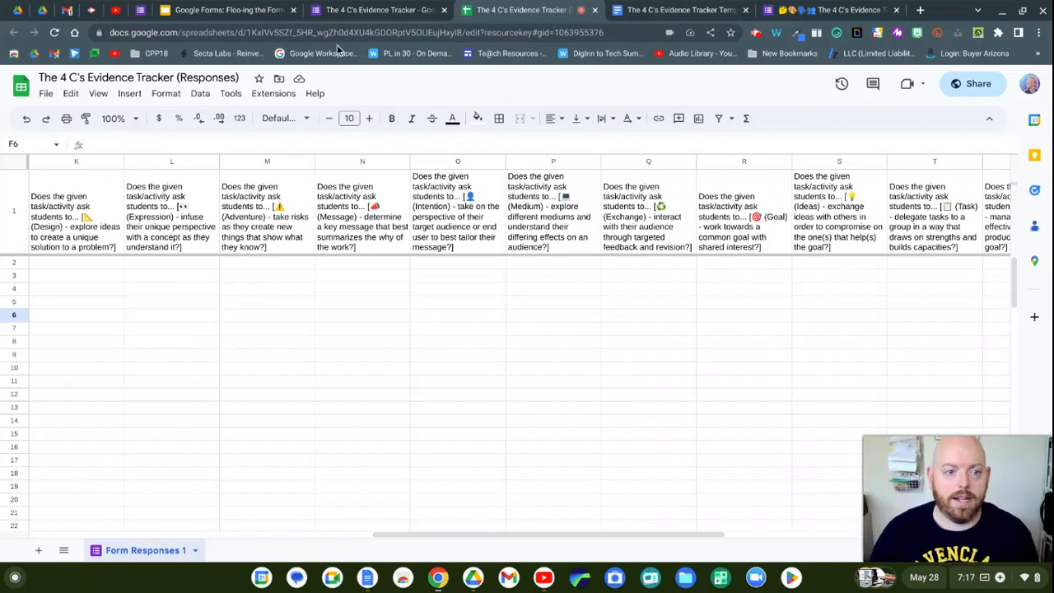
# Step: Examine the workflow slide and the 4 C's Evidence Tracker Template document, including the merge tags beside each question
pyautogui.click(225, 12)
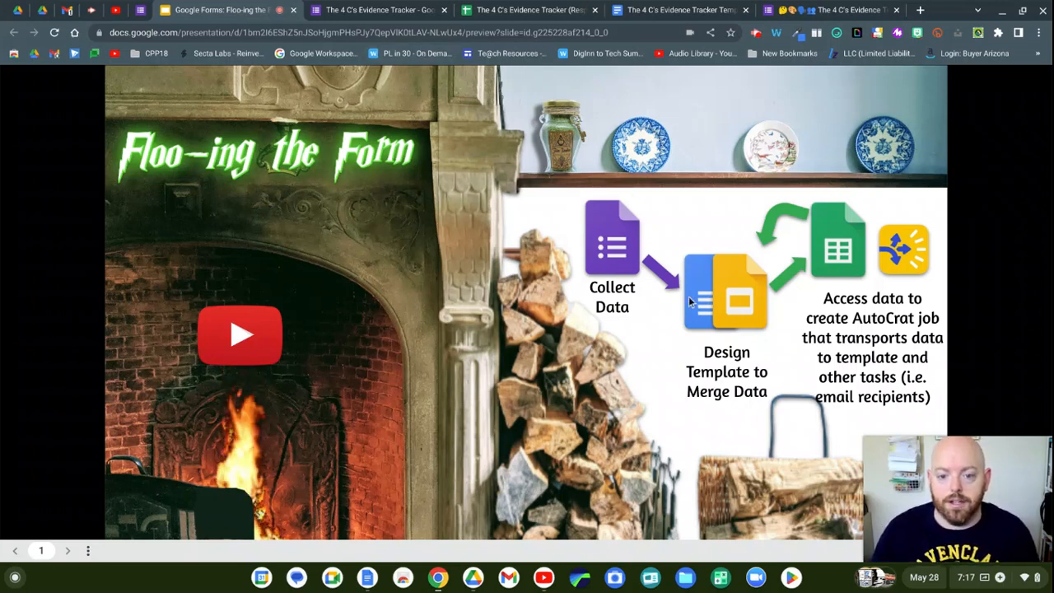
pyautogui.click(642, 11)
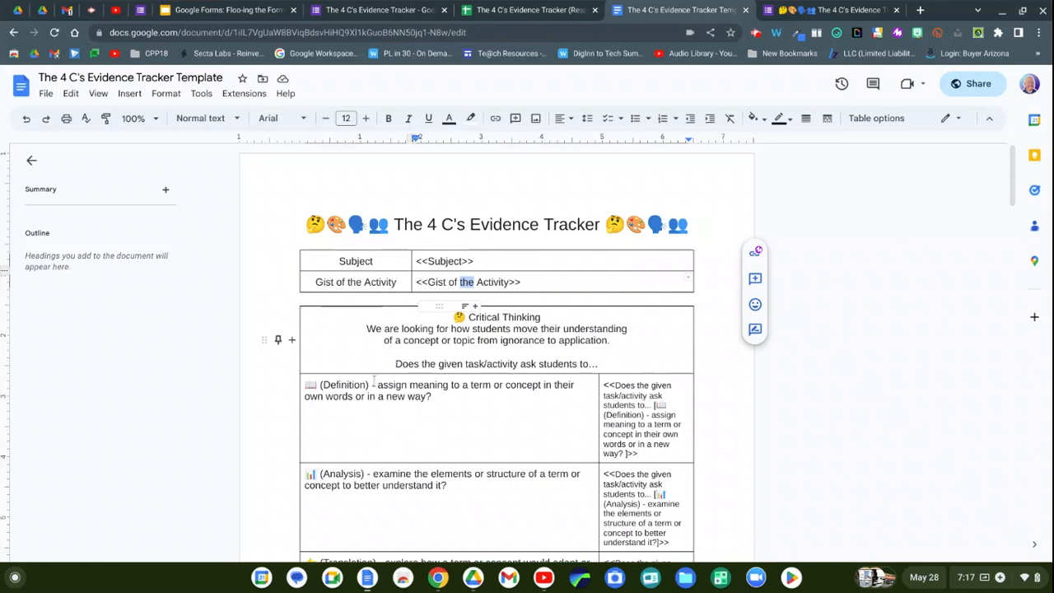
pyautogui.scroll(-3, 371, 381)
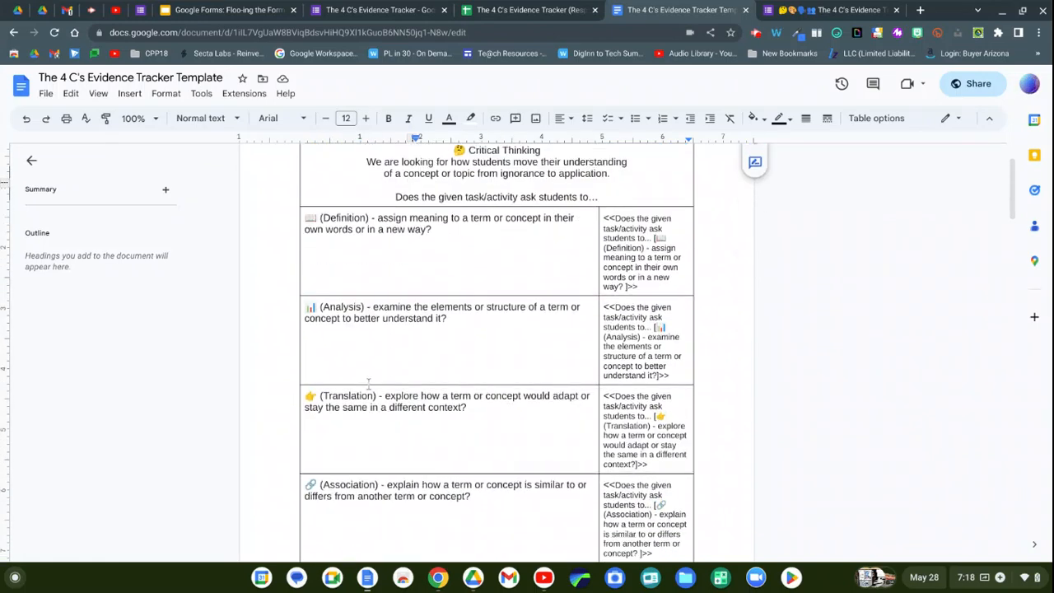
pyautogui.scroll(-3, 368, 380)
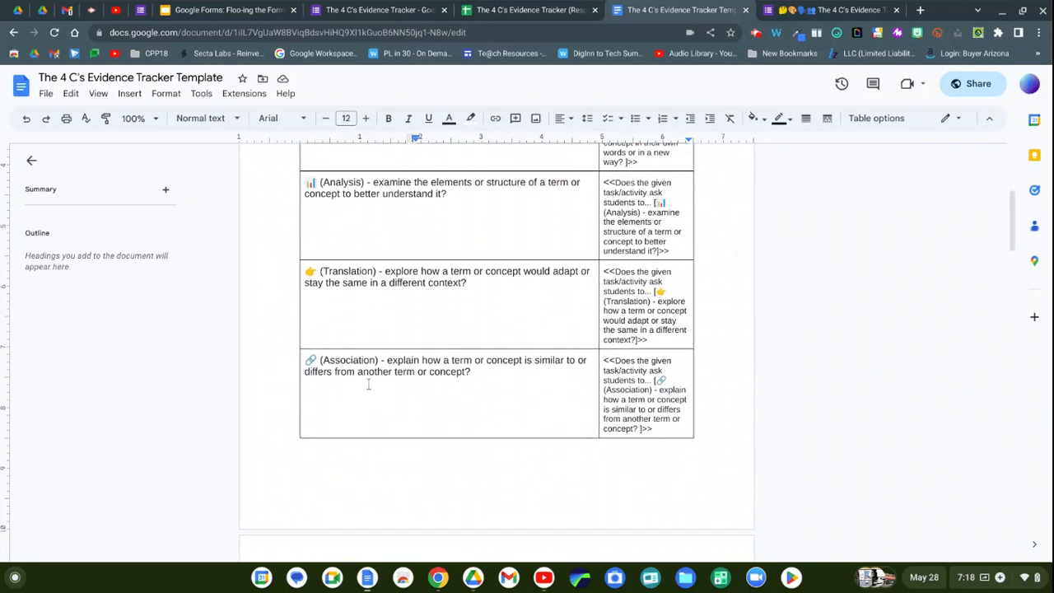
pyautogui.scroll(-5, 368, 384)
pyautogui.scroll(-2, 368, 383)
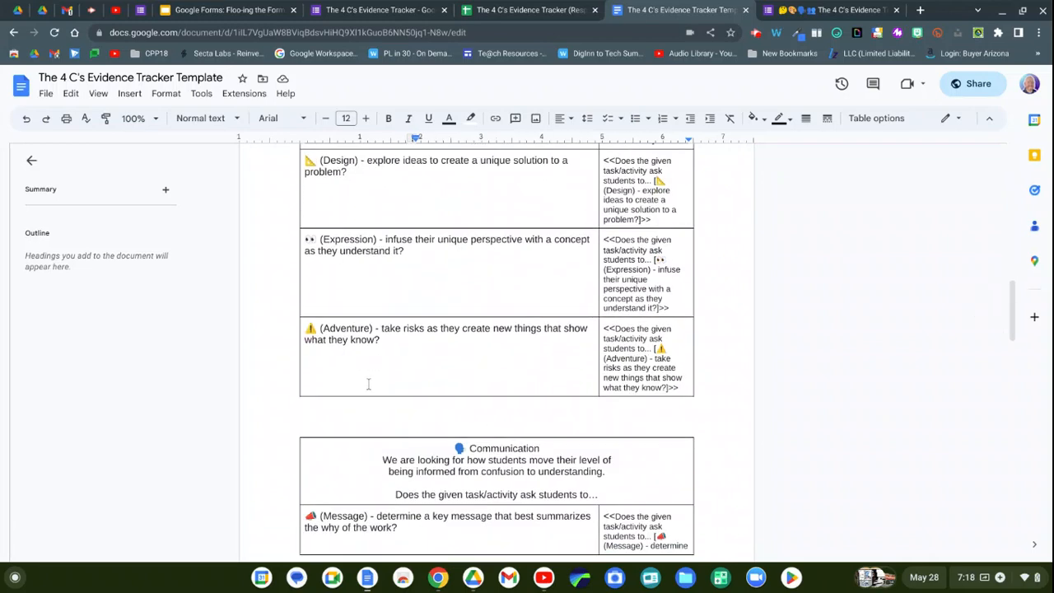
pyautogui.scroll(-3, 368, 382)
pyautogui.scroll(15, 368, 381)
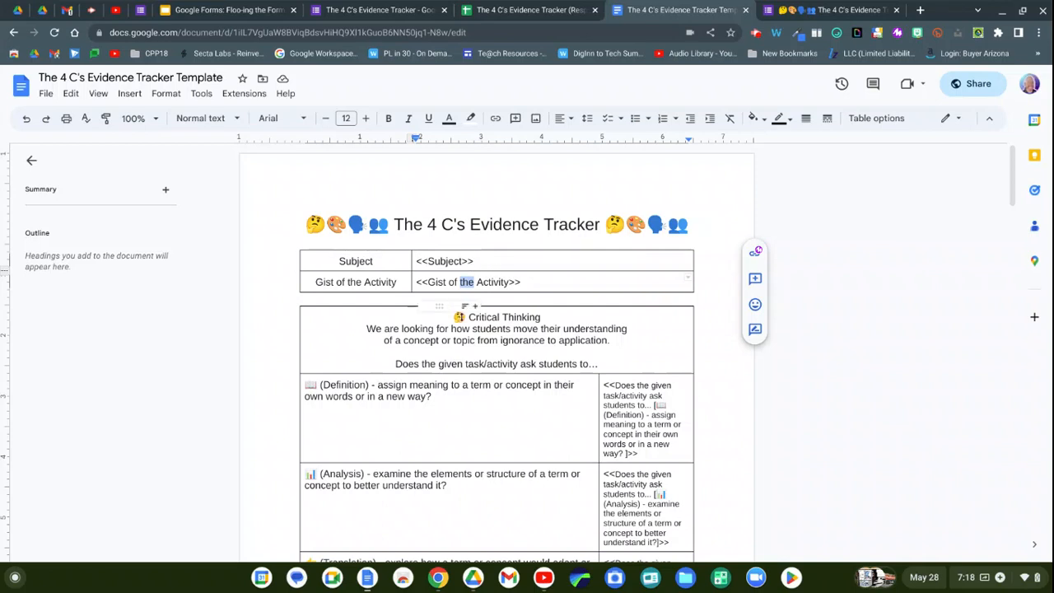
pyautogui.click(346, 283)
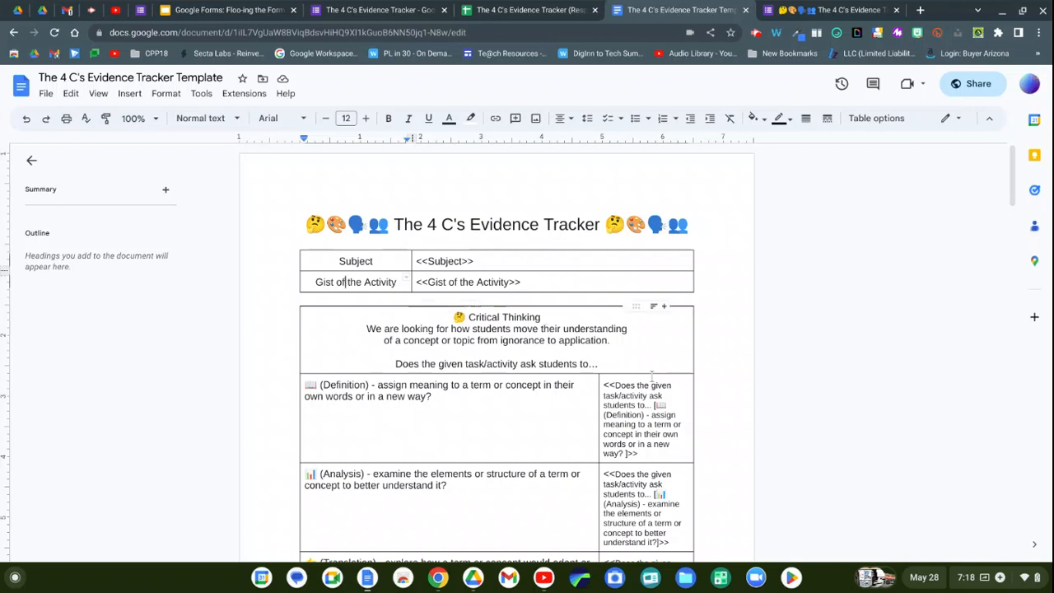
pyautogui.scroll(-3, 651, 376)
pyautogui.scroll(3, 651, 377)
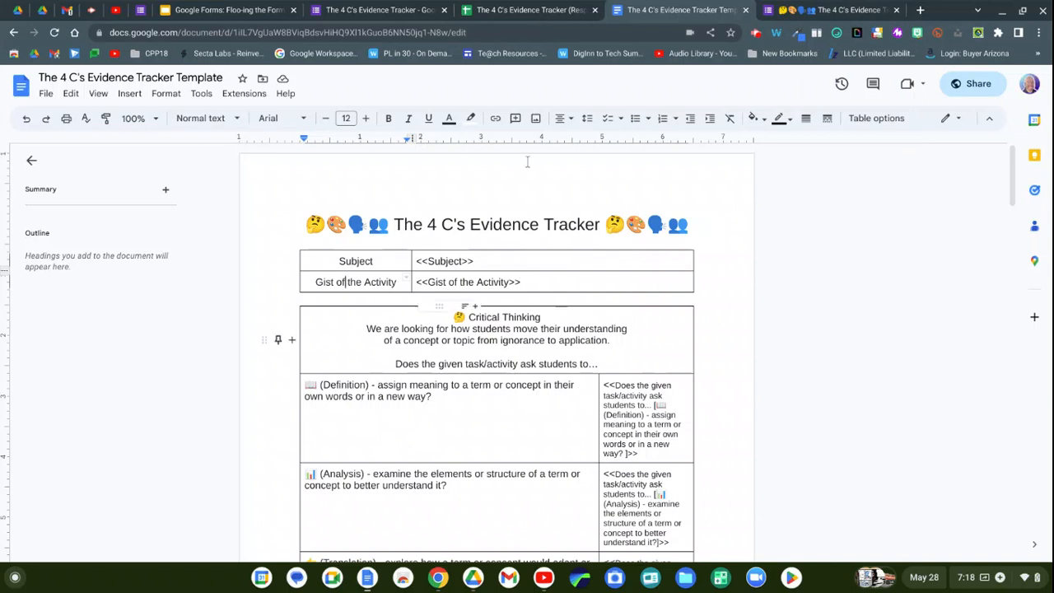
# Step: Switch back to the responses spreadsheet and launch the Autocrat add-on
pyautogui.click(520, 10)
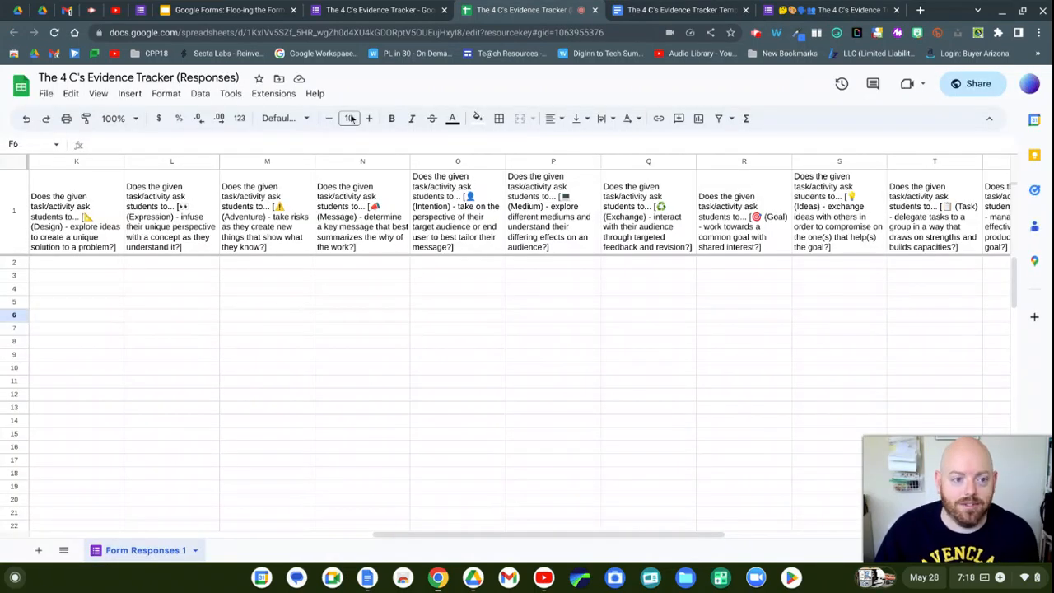
pyautogui.click(271, 94)
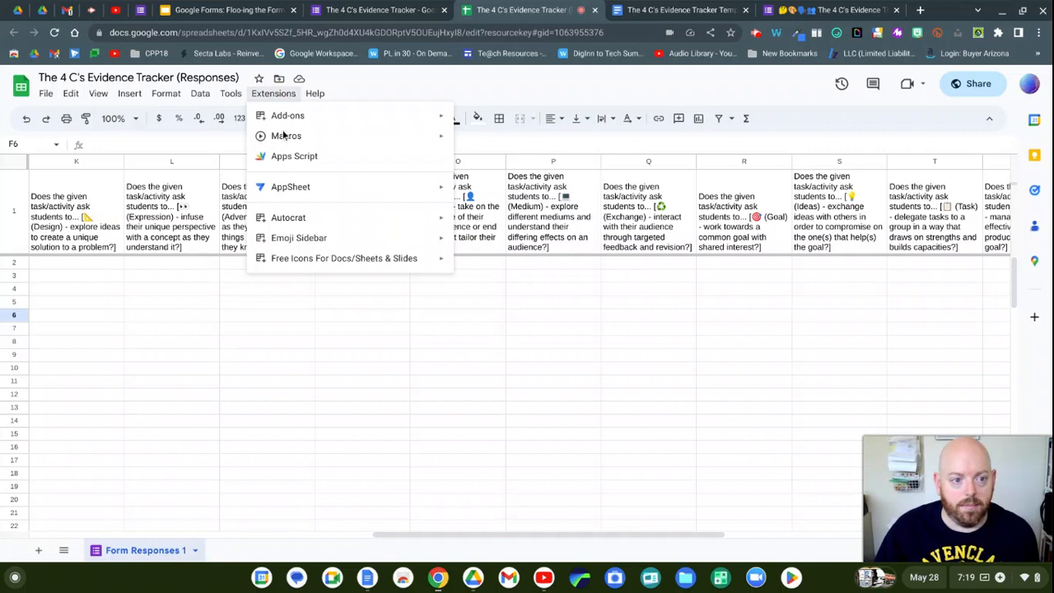
pyautogui.moveTo(285, 120)
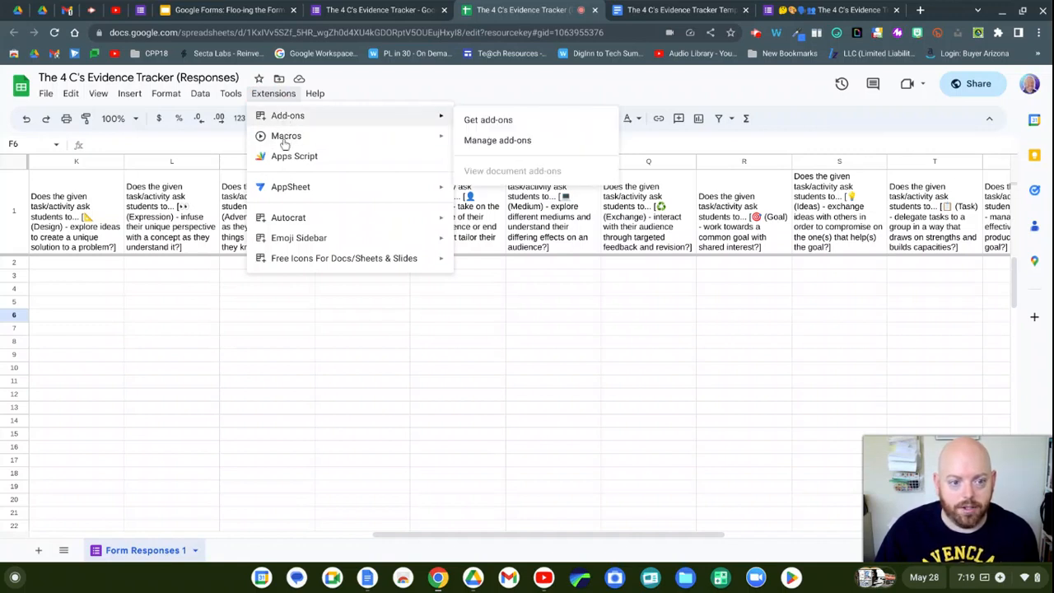
pyautogui.moveTo(282, 219)
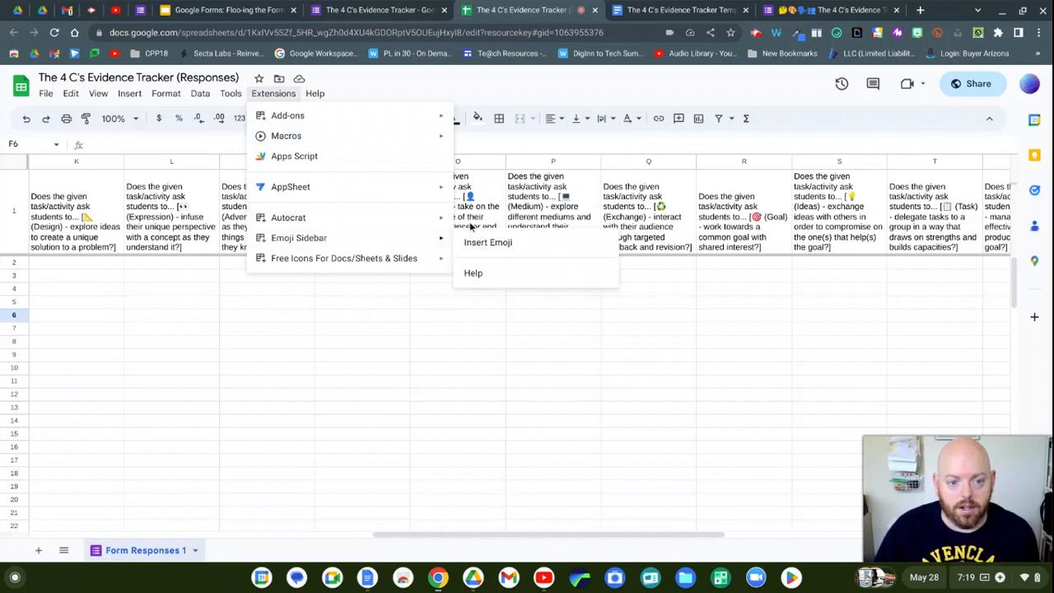
pyautogui.click(471, 228)
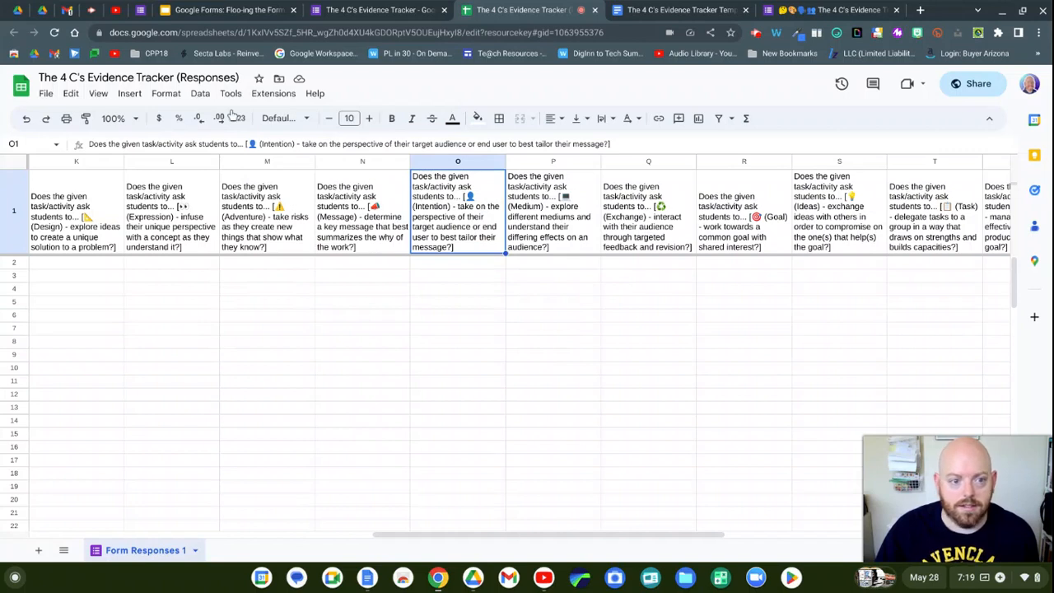
pyautogui.click(269, 94)
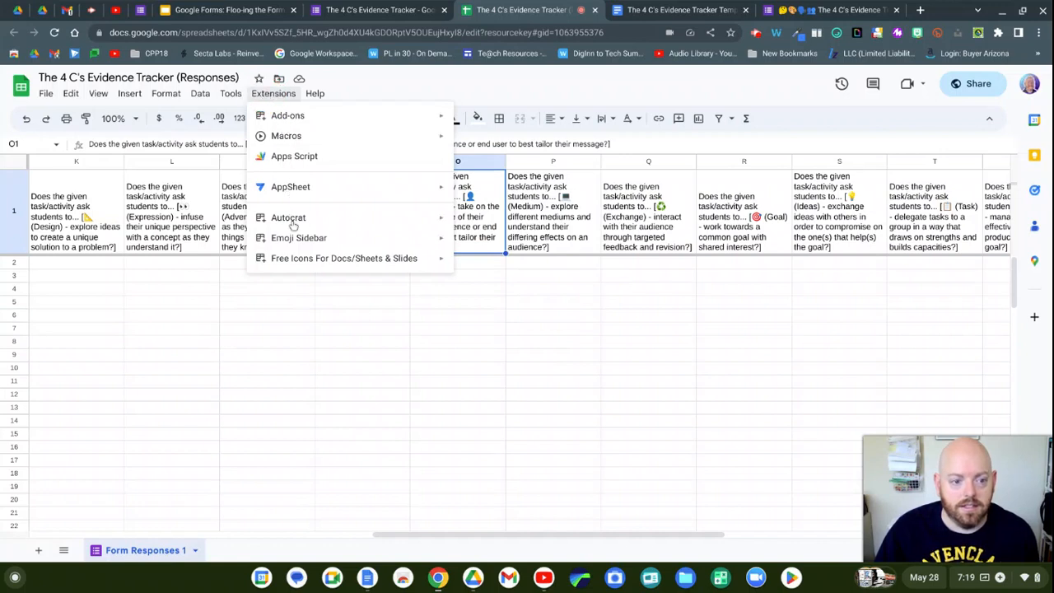
pyautogui.moveTo(375, 219)
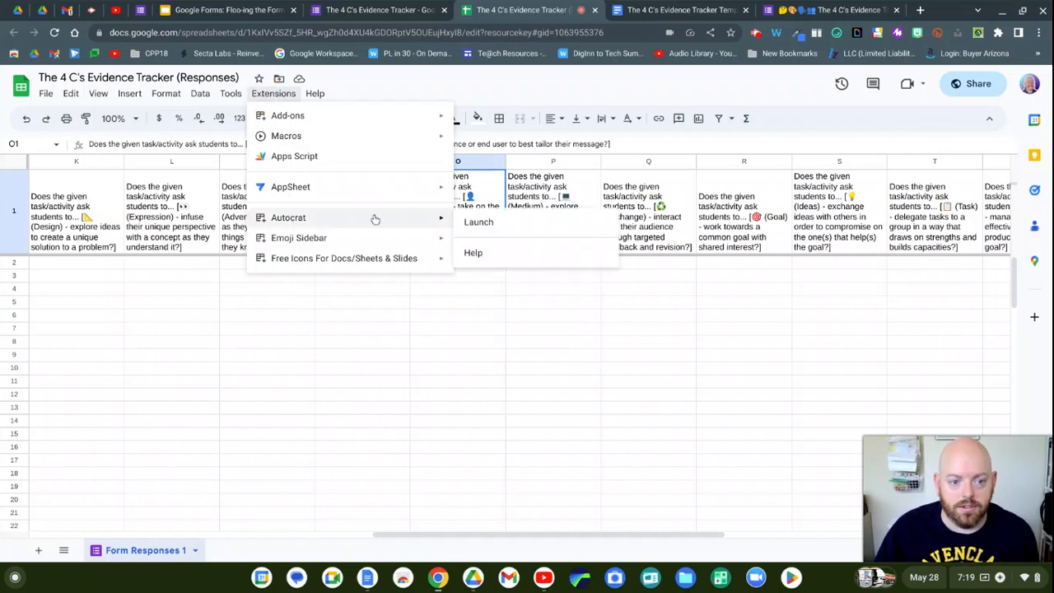
pyautogui.click(478, 222)
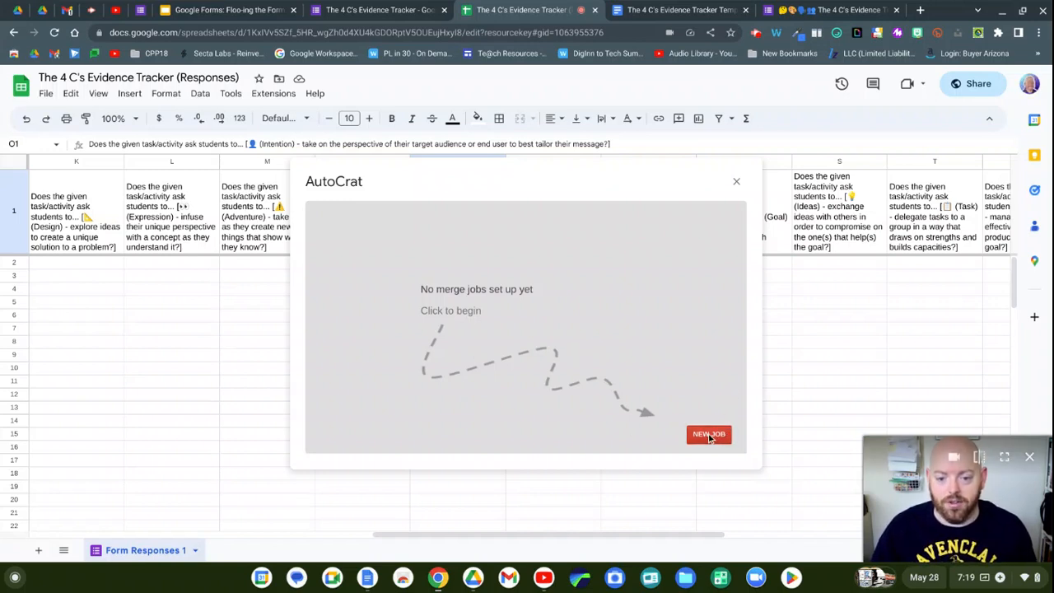
# Step: Create a new merge job named "4 C's Tracker" and continue to the template choice
pyautogui.click(705, 436)
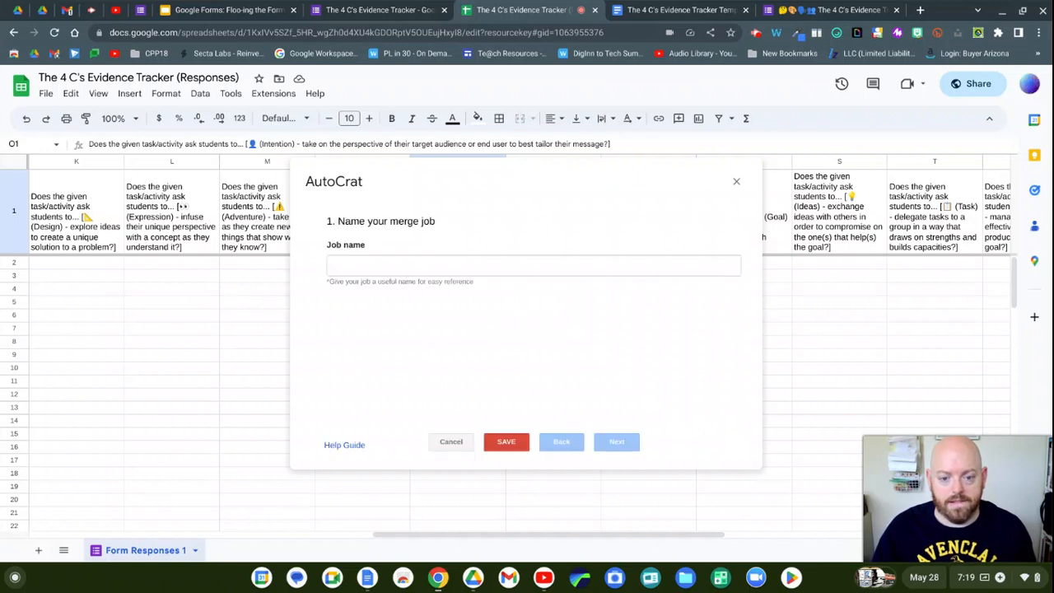
pyautogui.click(338, 266)
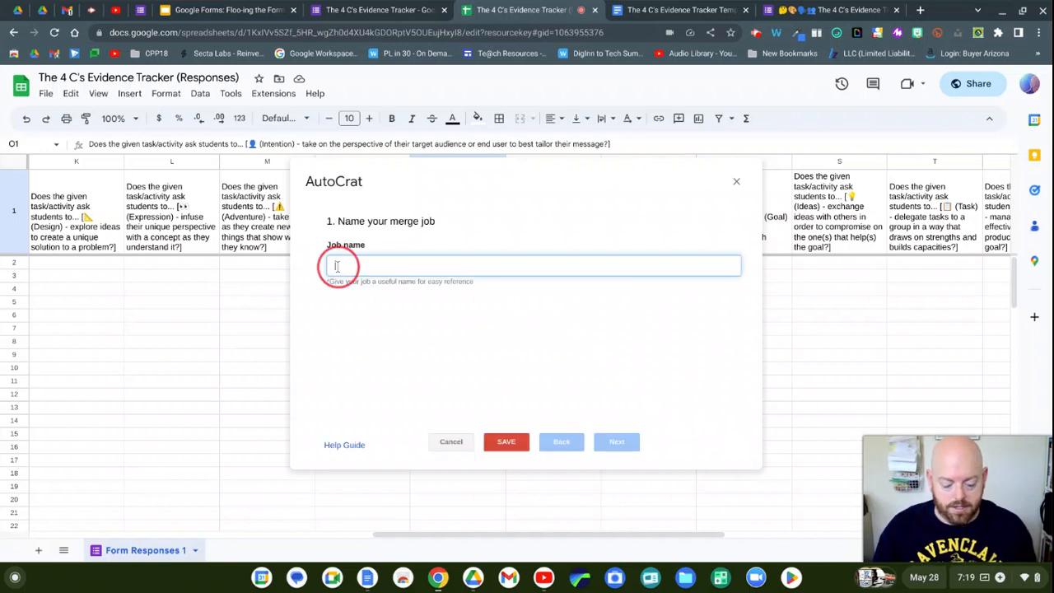
pyautogui.write('4 C')
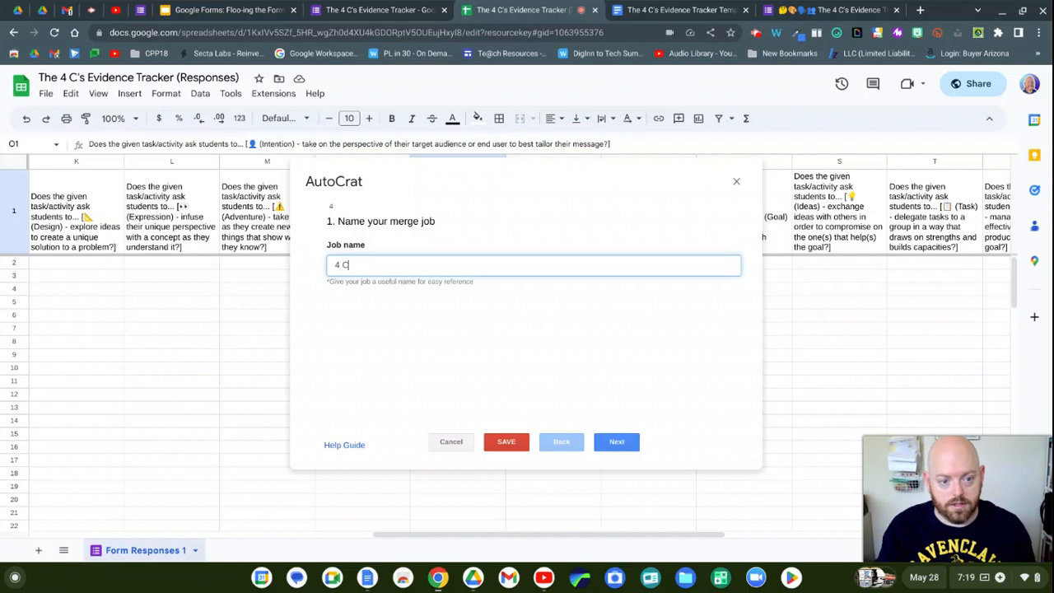
pyautogui.write("'s Tracker")
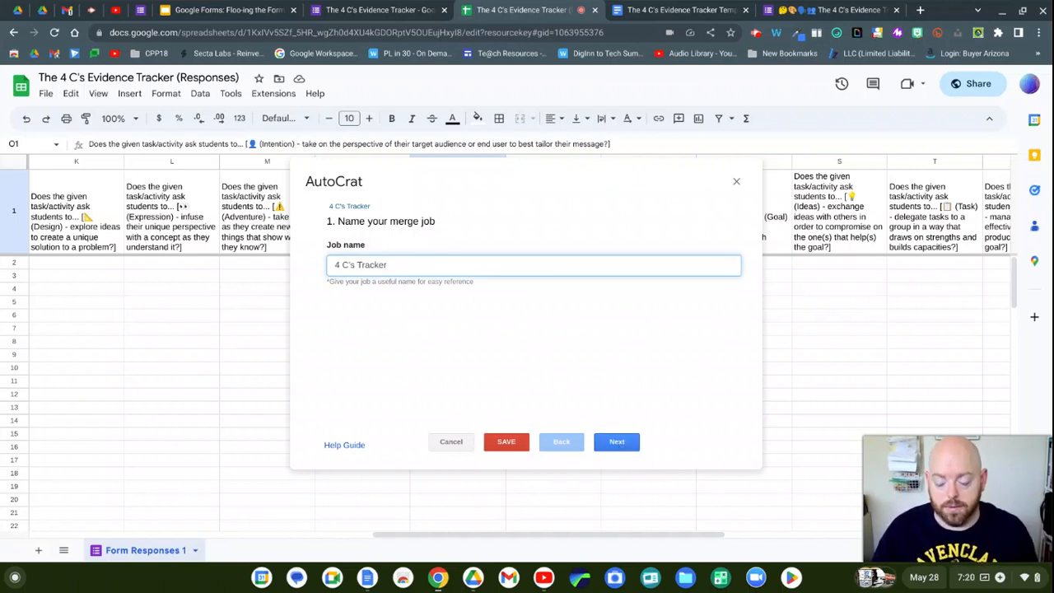
pyautogui.click(617, 441)
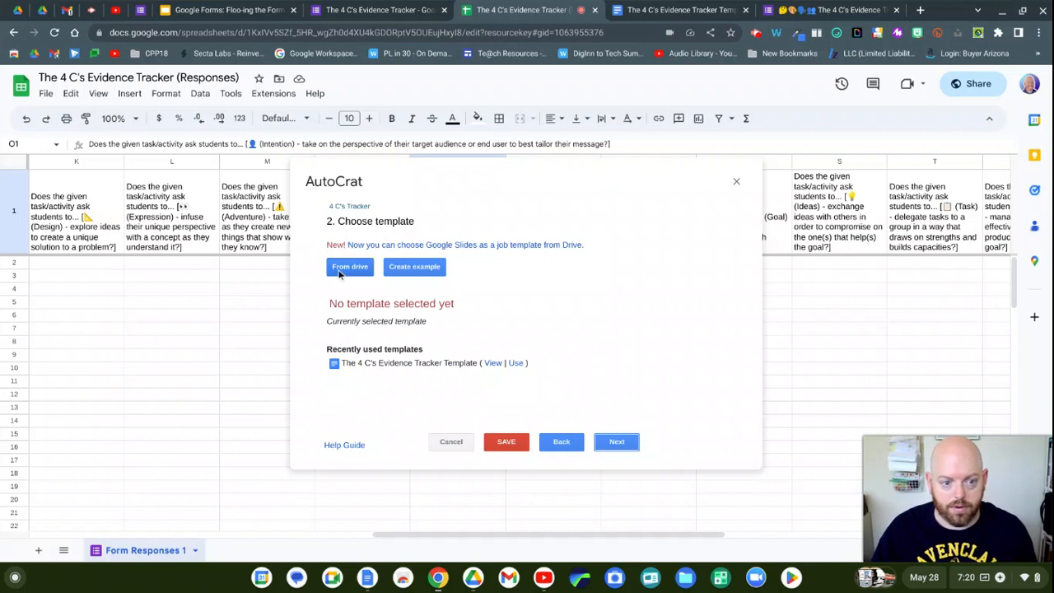
# Step: Use the recently used document "The 4 C's Evidence Tracker Template" as the job's template and continue to the data mapping
pyautogui.click(516, 363)
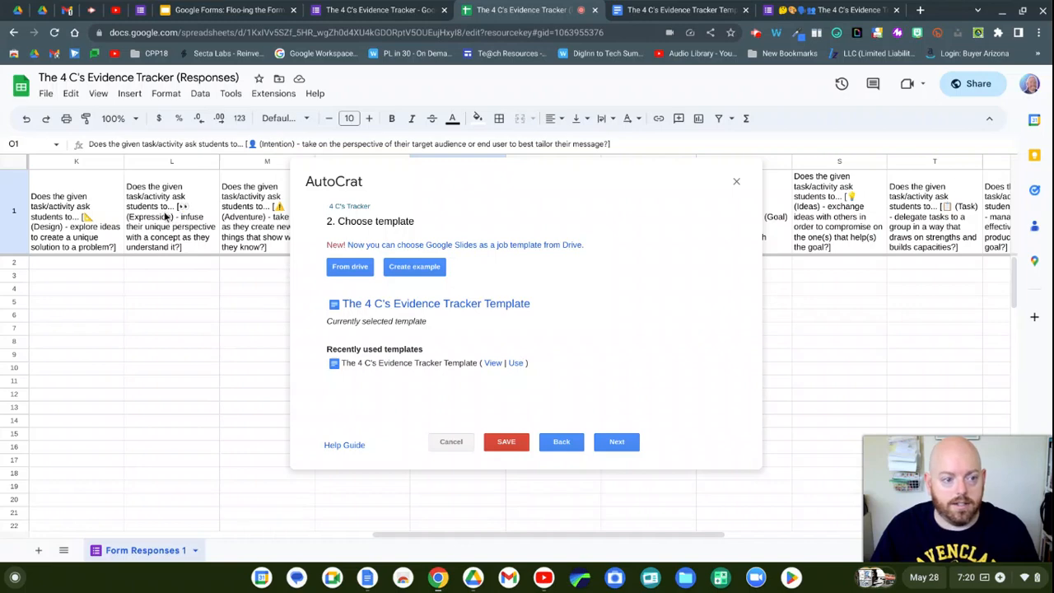
pyautogui.hscroll(-10, 164, 217)
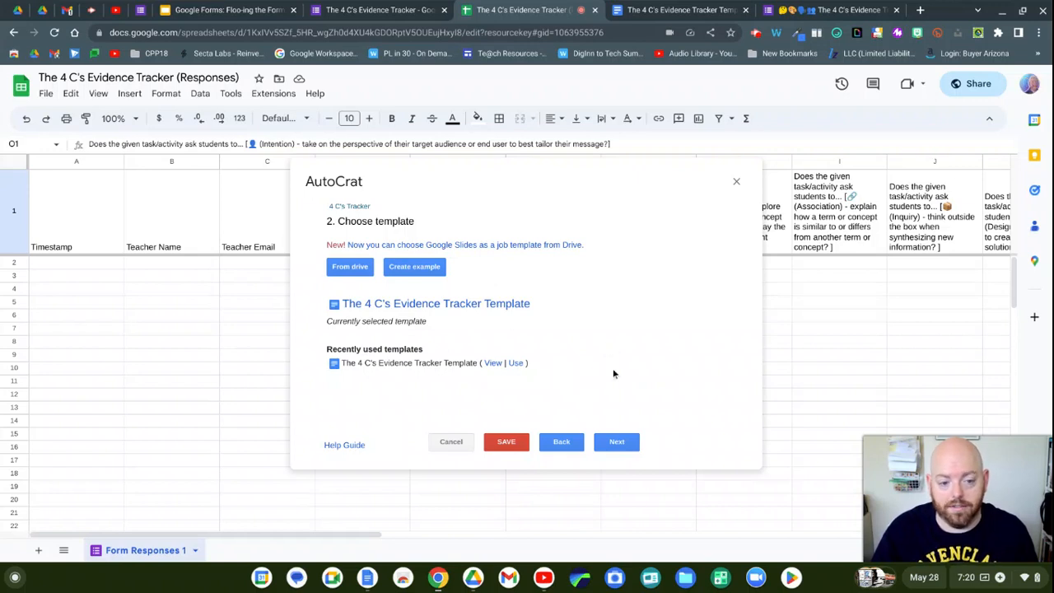
pyautogui.click(616, 442)
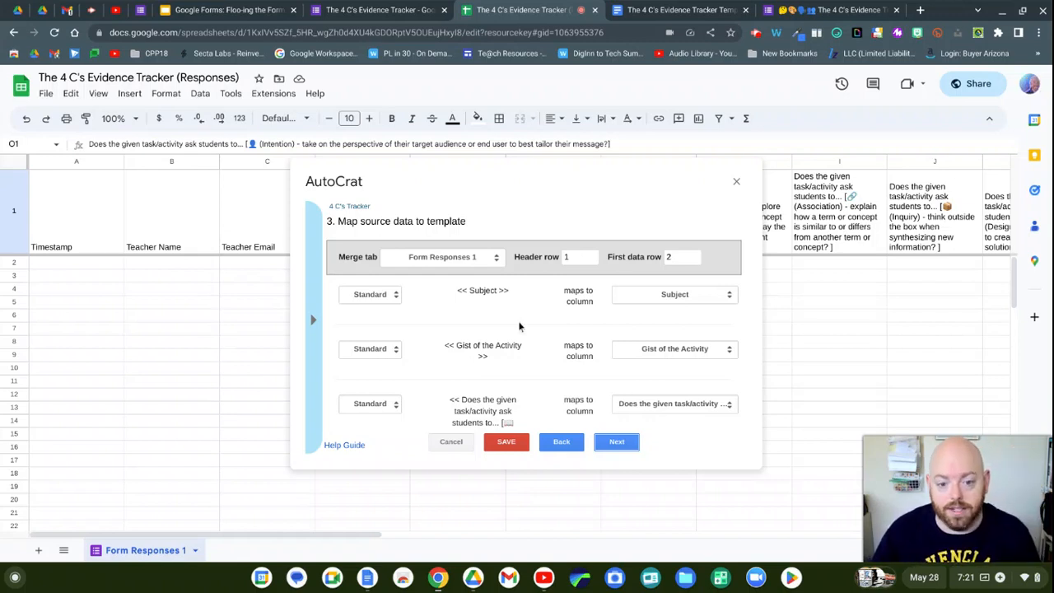
# Step: Check how the template's merge tags map to the response columns, including the column choices for the Inquiry tag, and accept the mapping
pyautogui.scroll(-1, 517, 326)
pyautogui.scroll(-2, 518, 326)
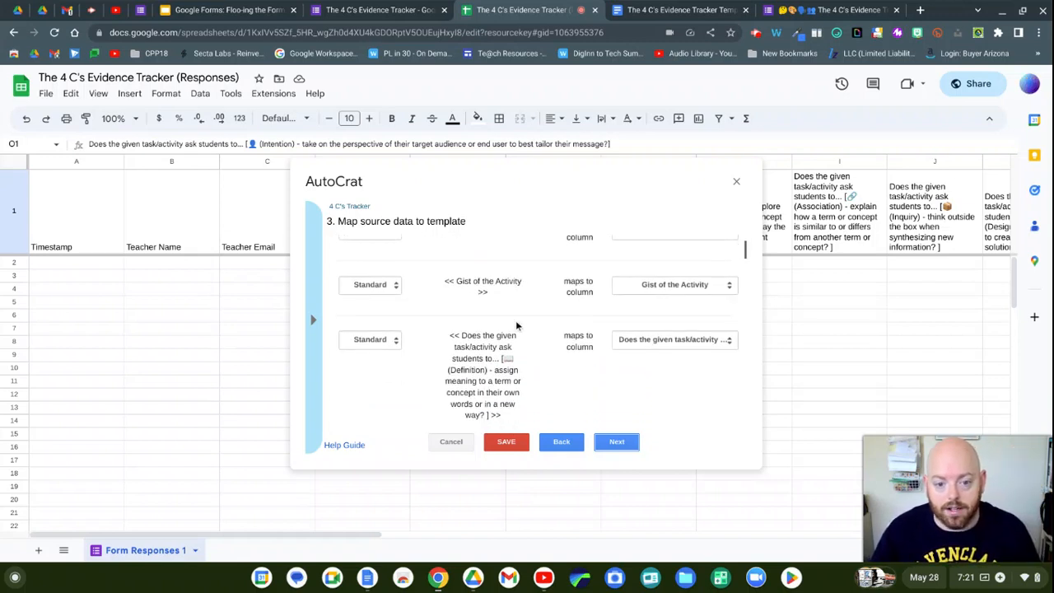
pyautogui.scroll(-5, 517, 326)
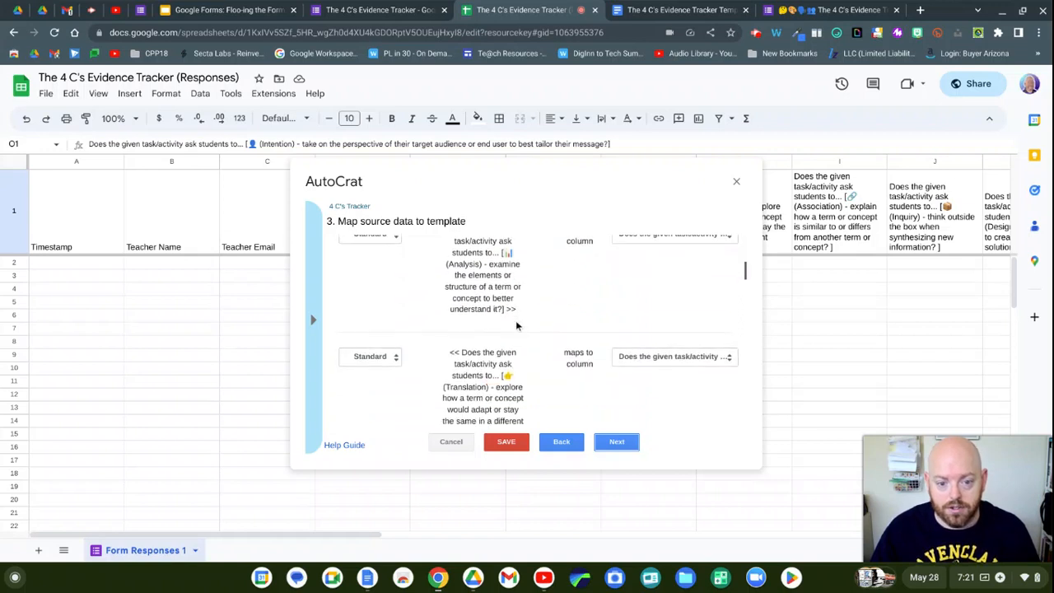
pyautogui.scroll(-4, 518, 327)
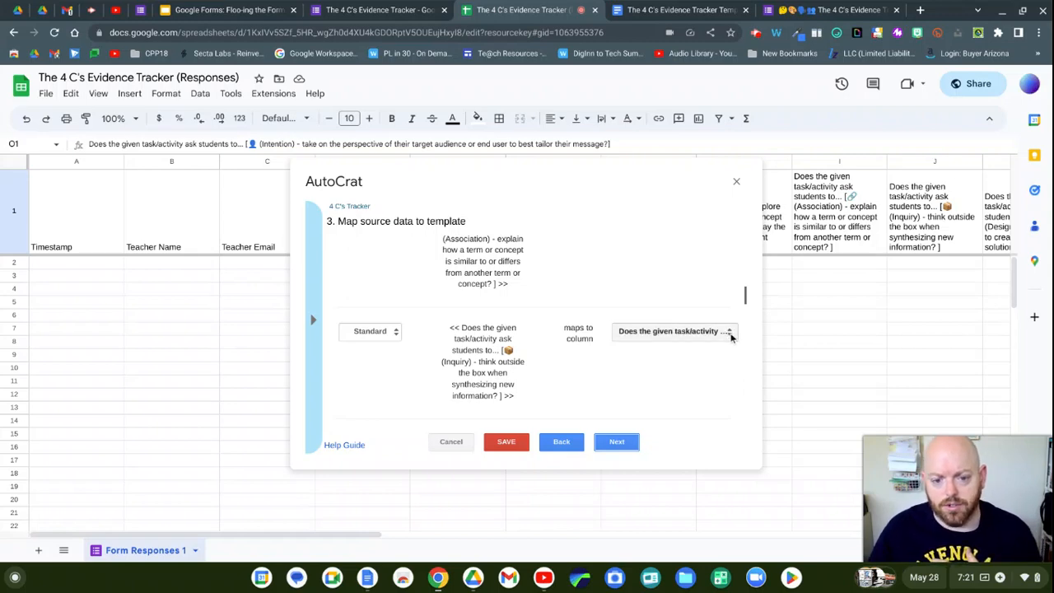
pyautogui.click(729, 332)
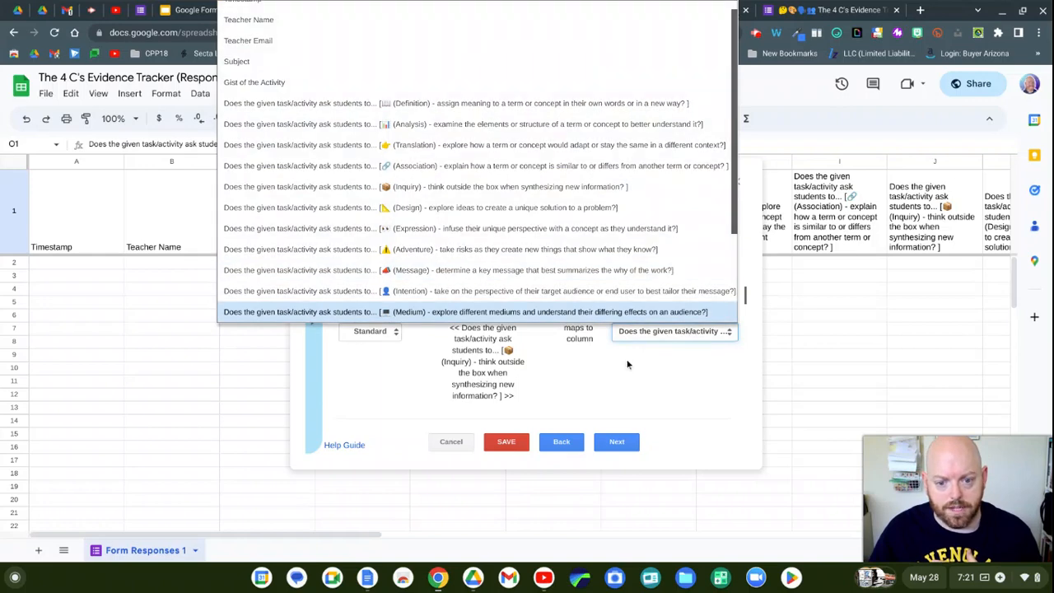
pyautogui.click(622, 312)
pyautogui.scroll(-5, 537, 335)
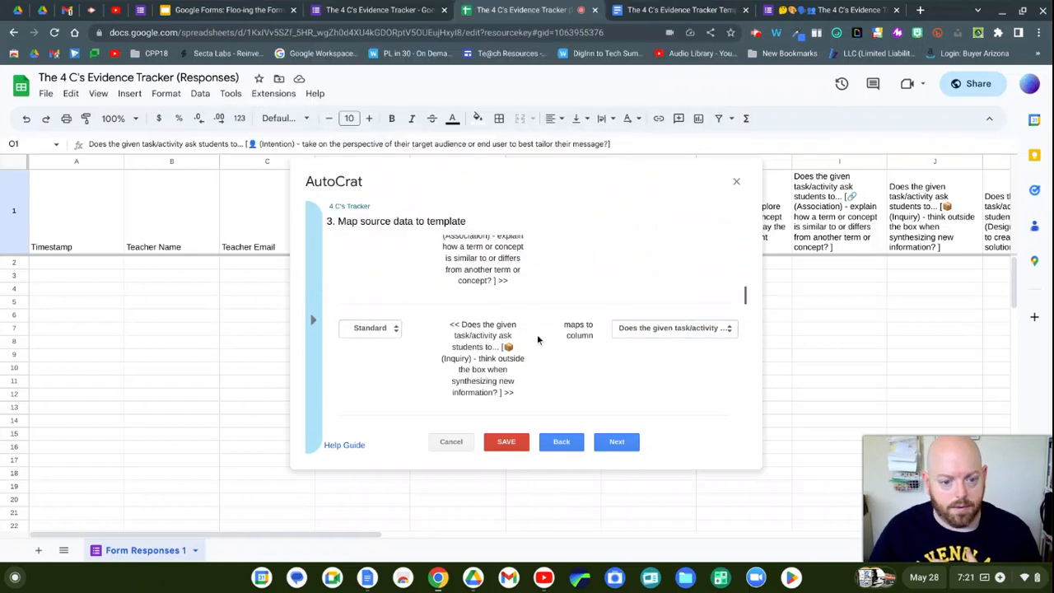
pyautogui.scroll(-4, 537, 334)
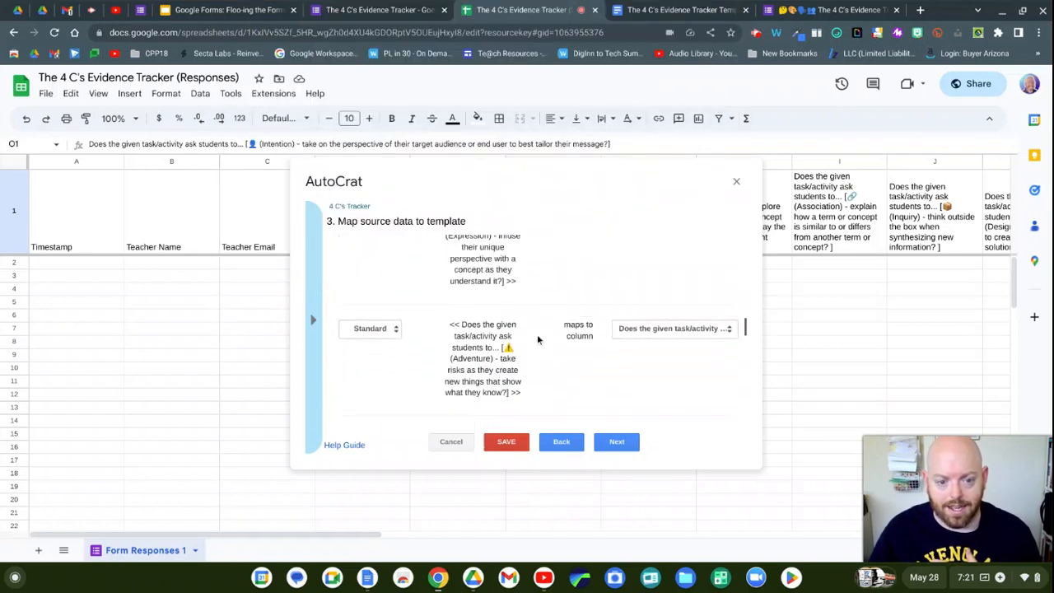
pyautogui.scroll(-4, 537, 335)
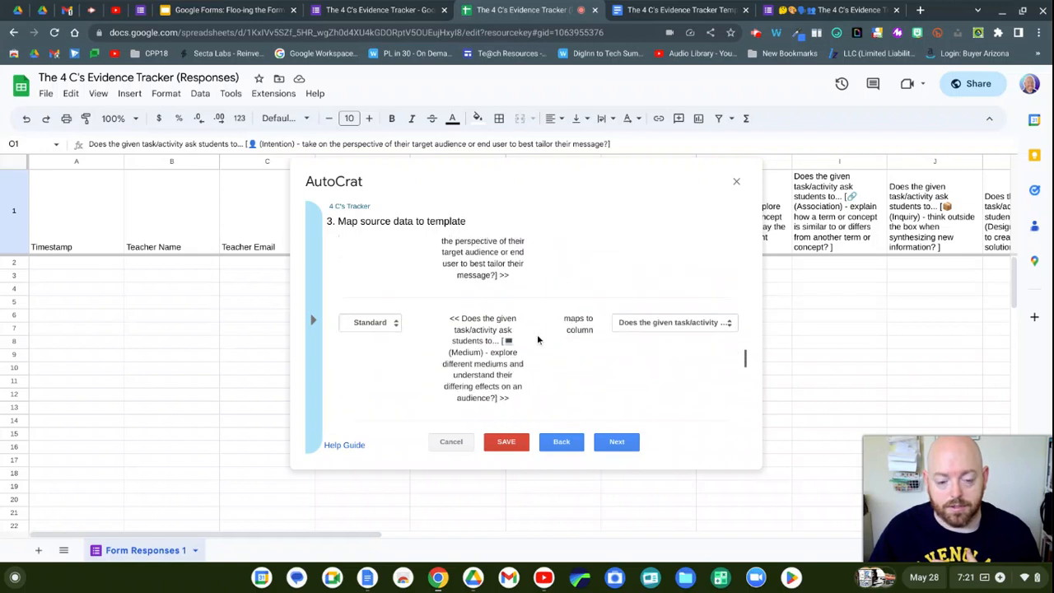
pyautogui.click(614, 445)
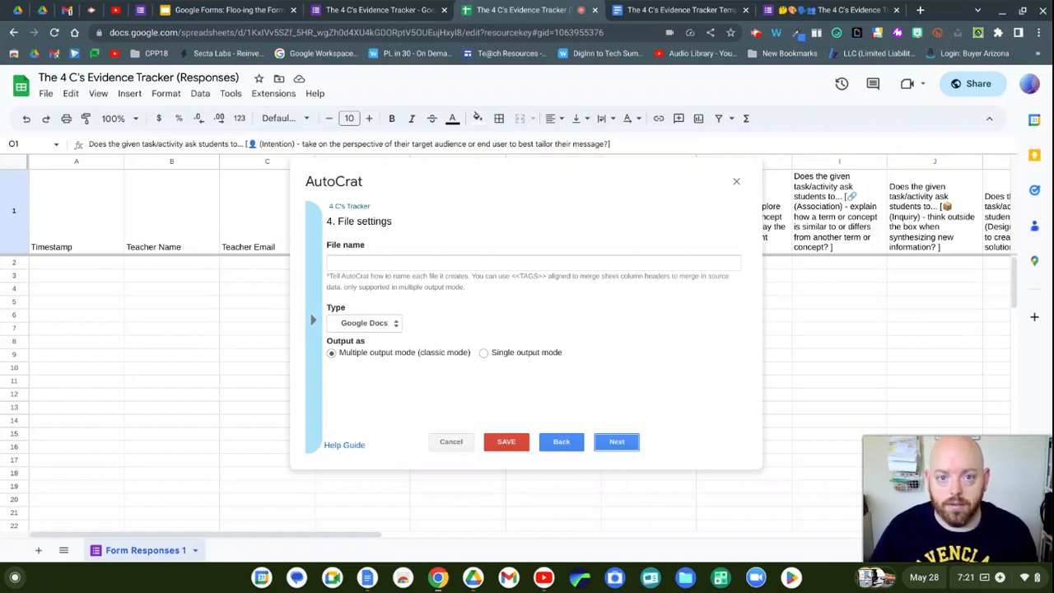
# Step: Set the merged file name to "<<Teacher Name>>'s 4 C's Evidence for <<Timestamp>>"
pyautogui.click(339, 262)
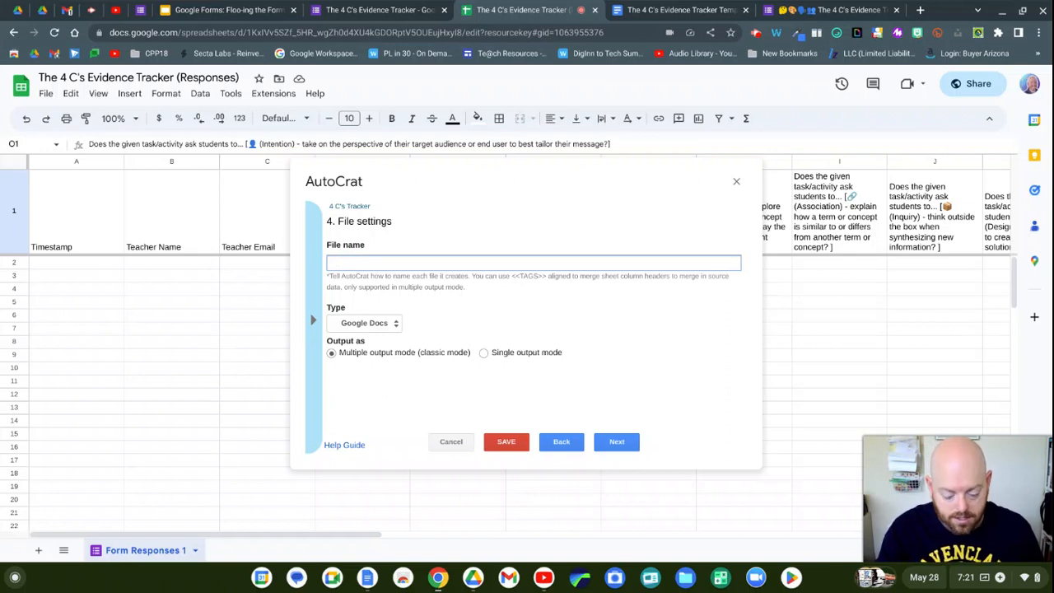
pyautogui.write('<<')
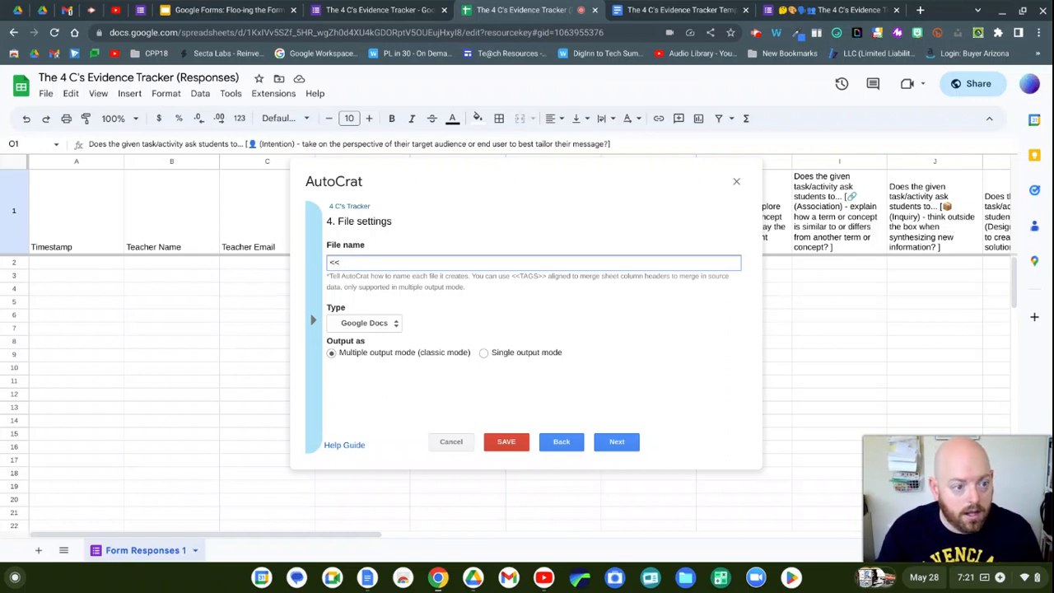
pyautogui.write('Tea')
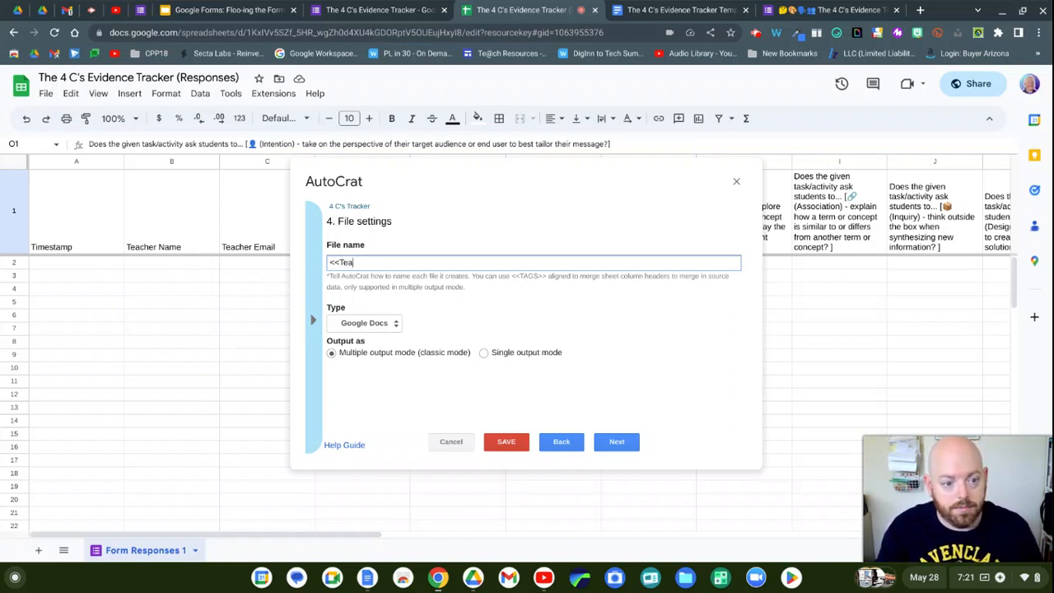
pyautogui.write('cher Nam')
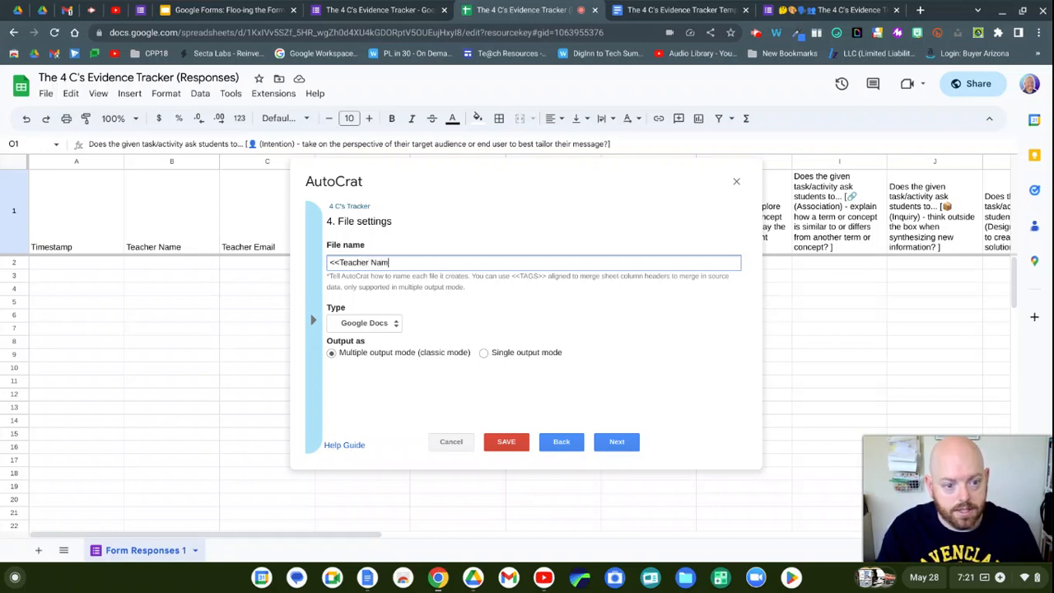
pyautogui.write('e>>')
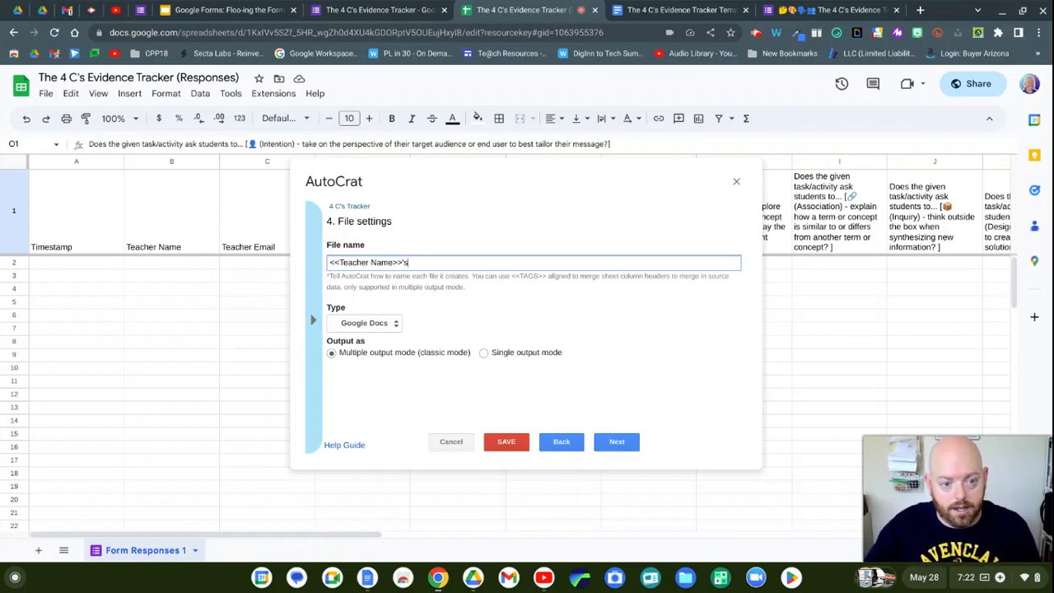
pyautogui.write("'s")
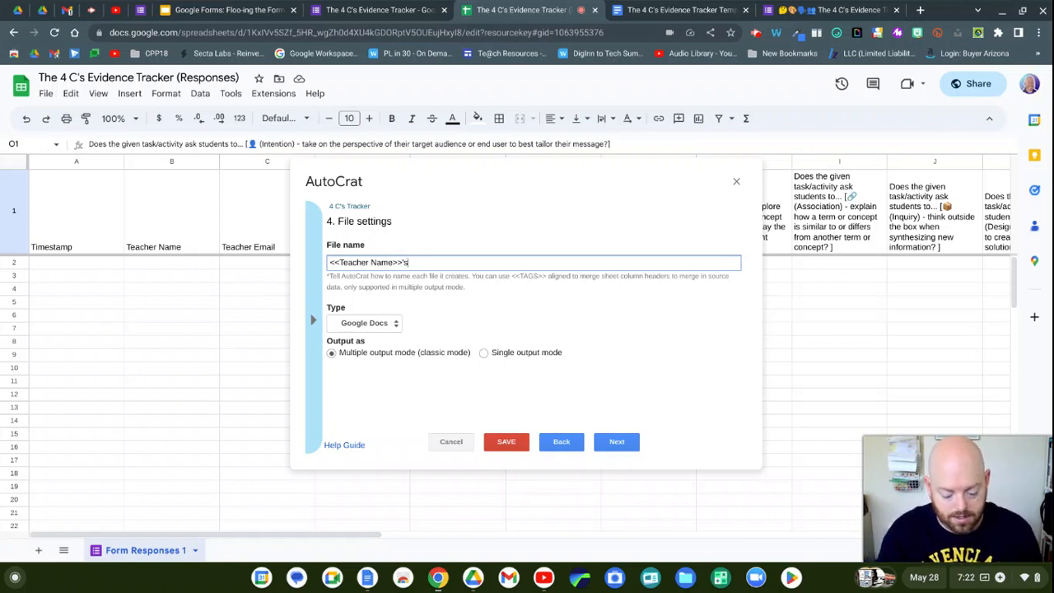
pyautogui.write(' 4 C')
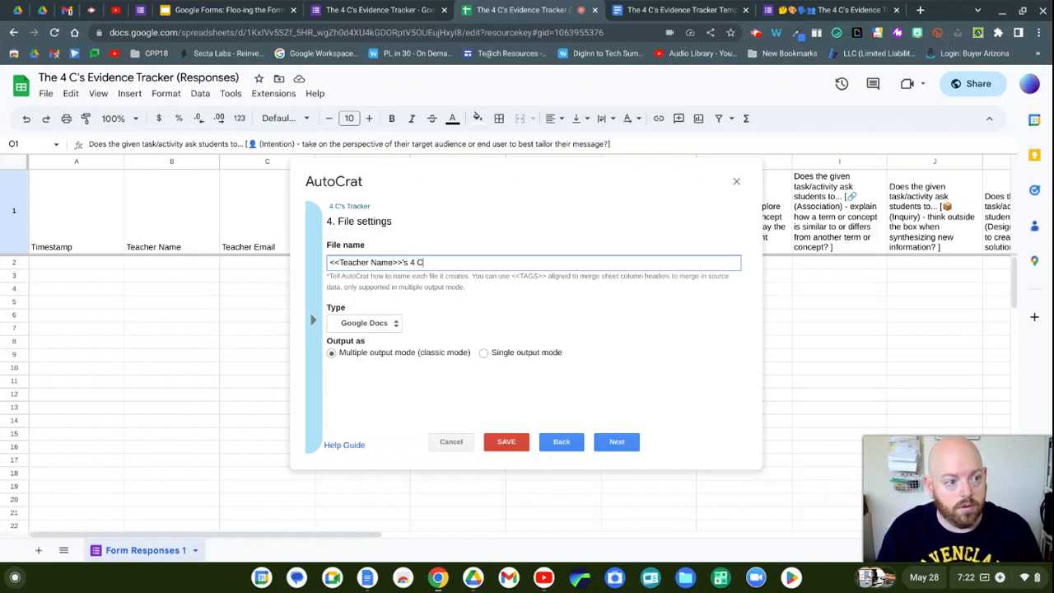
pyautogui.write("'s Evidence")
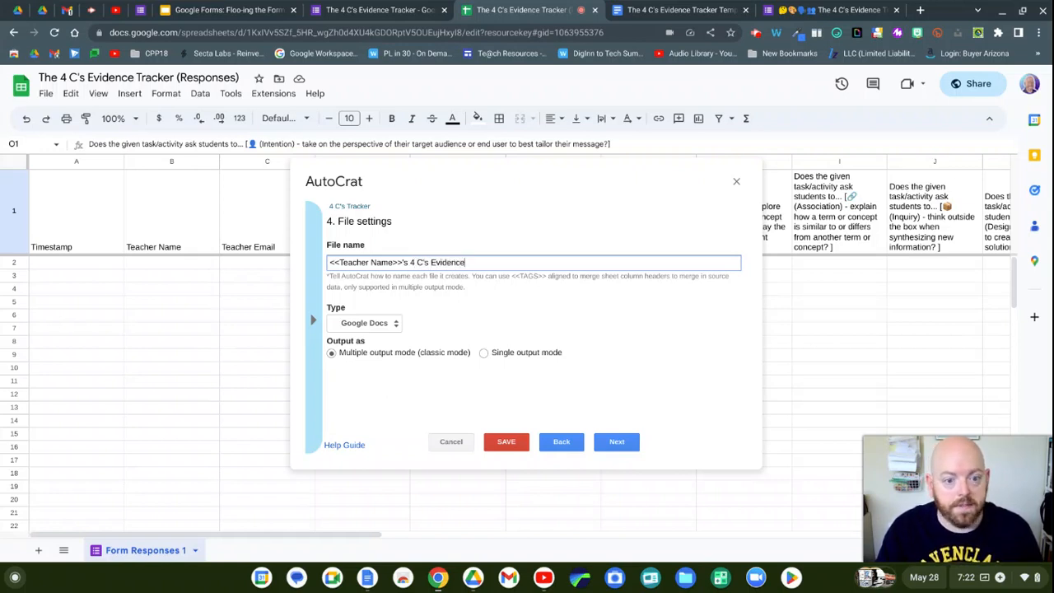
pyautogui.write(' for ')
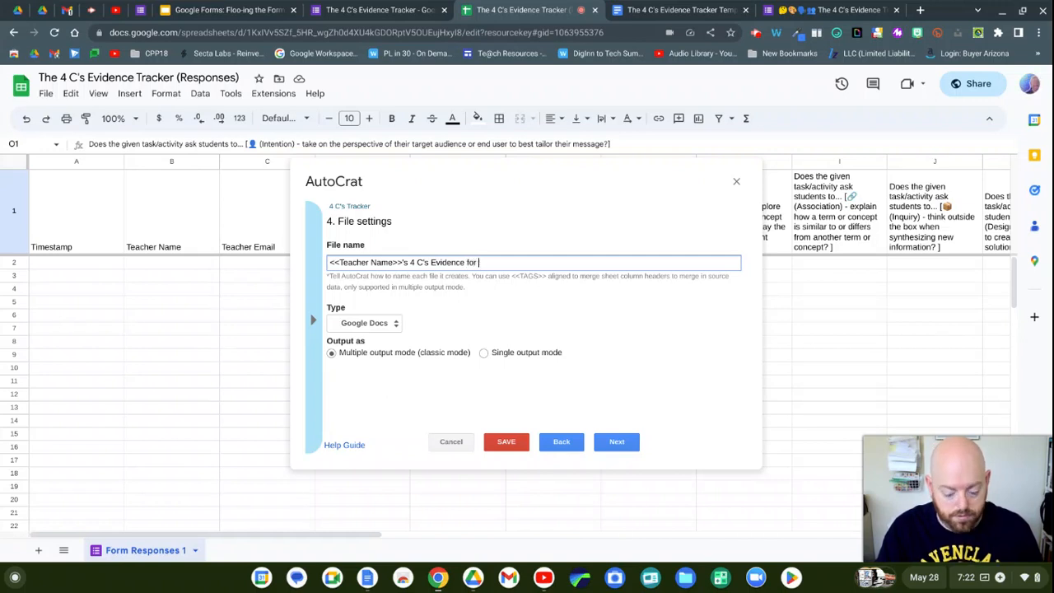
pyautogui.write('<<Tim')
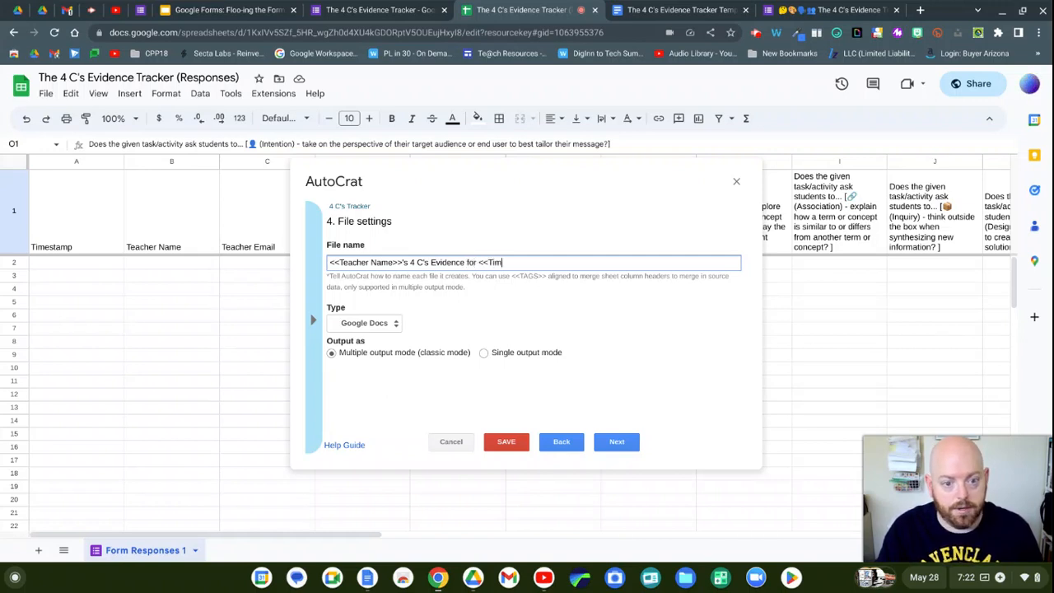
pyautogui.write('estamp')
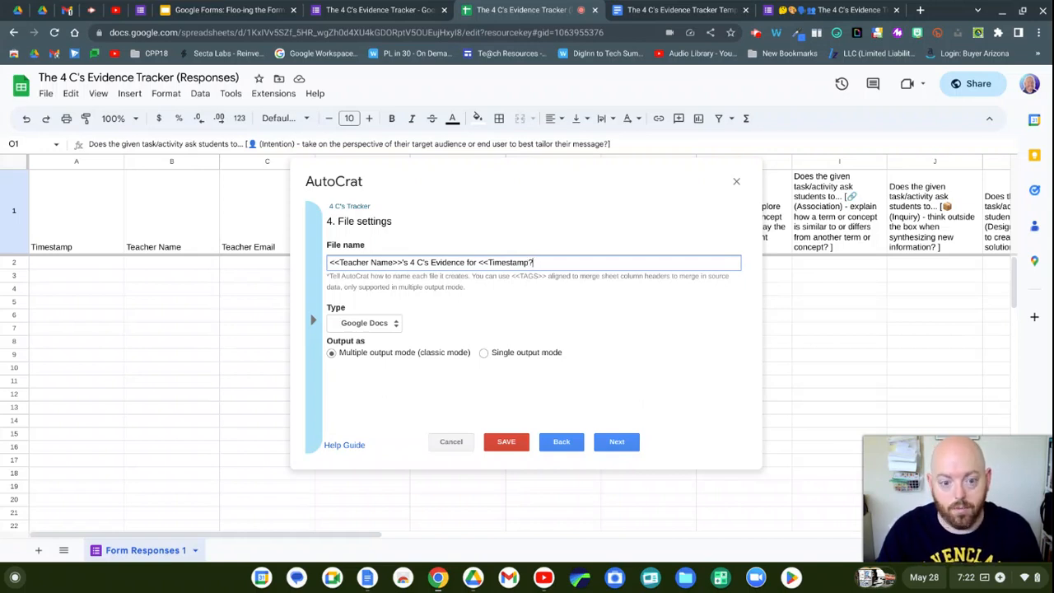
pyautogui.write('>>')
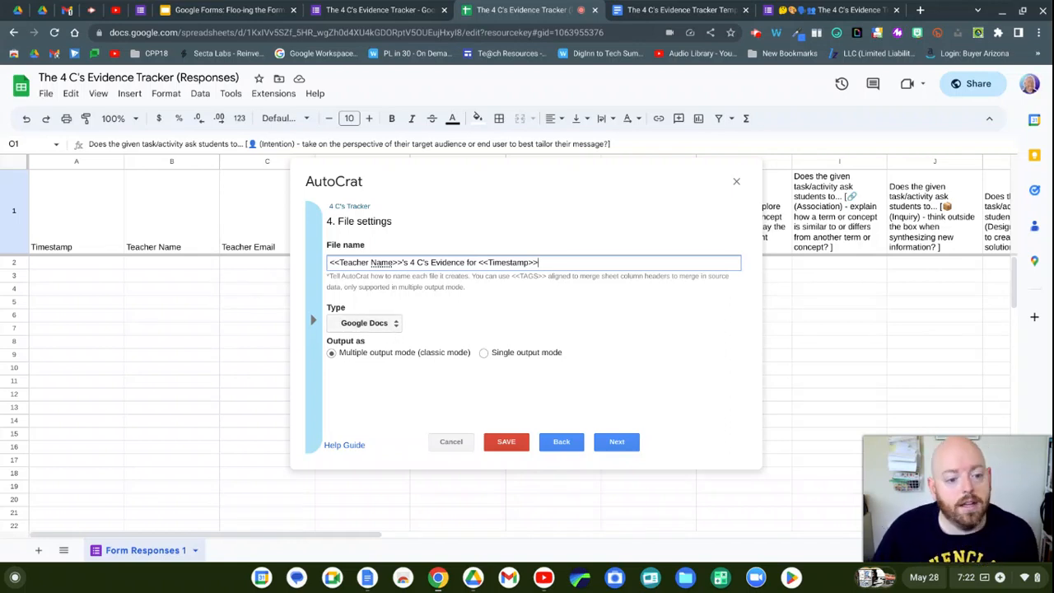
# Step: Set the output file type to PDF and continue to the destination folder choice
pyautogui.click(395, 327)
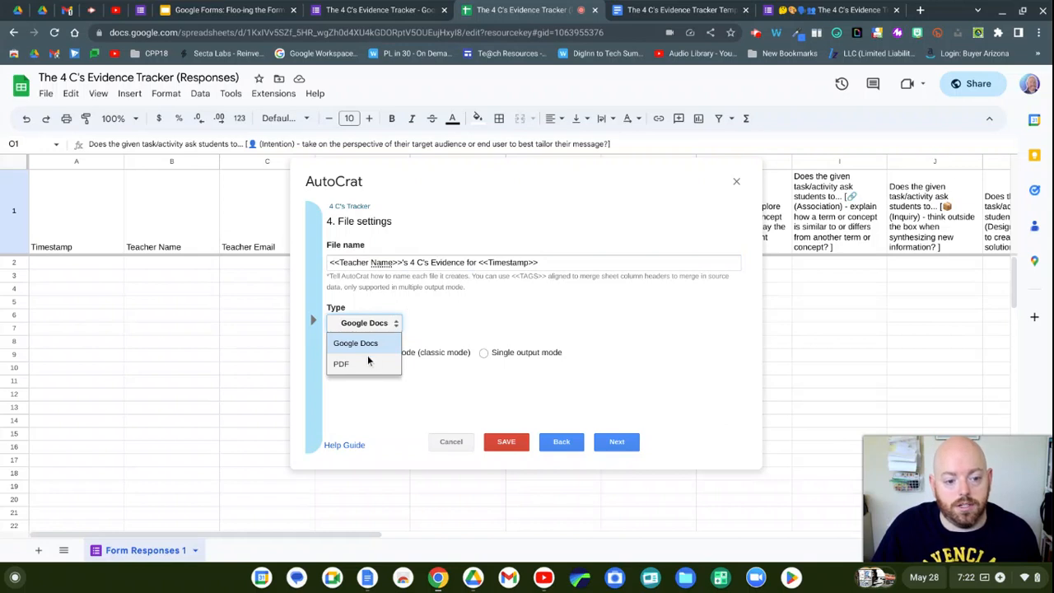
pyautogui.click(346, 370)
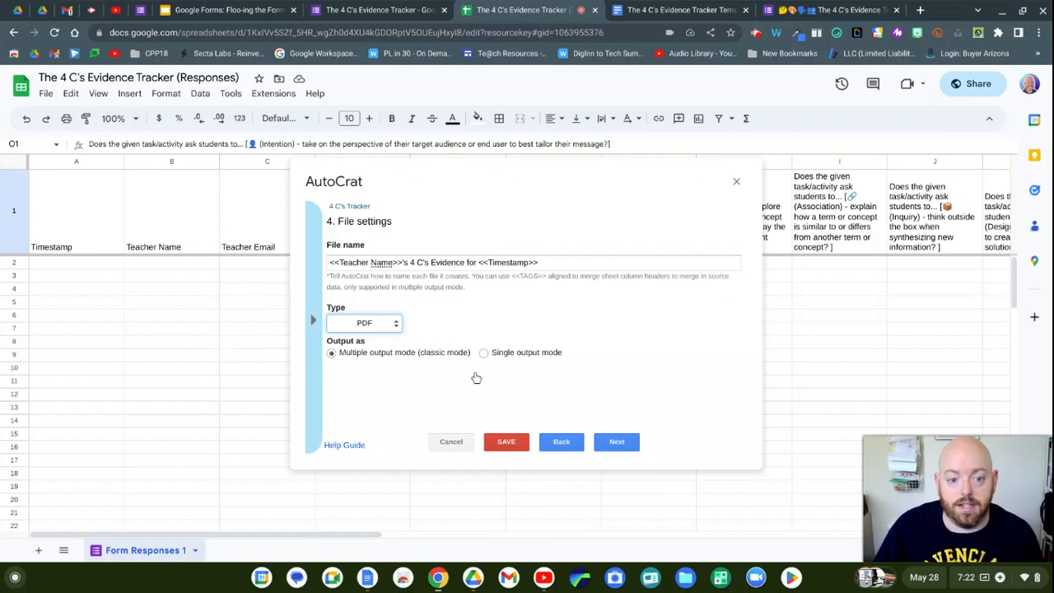
pyautogui.click(615, 444)
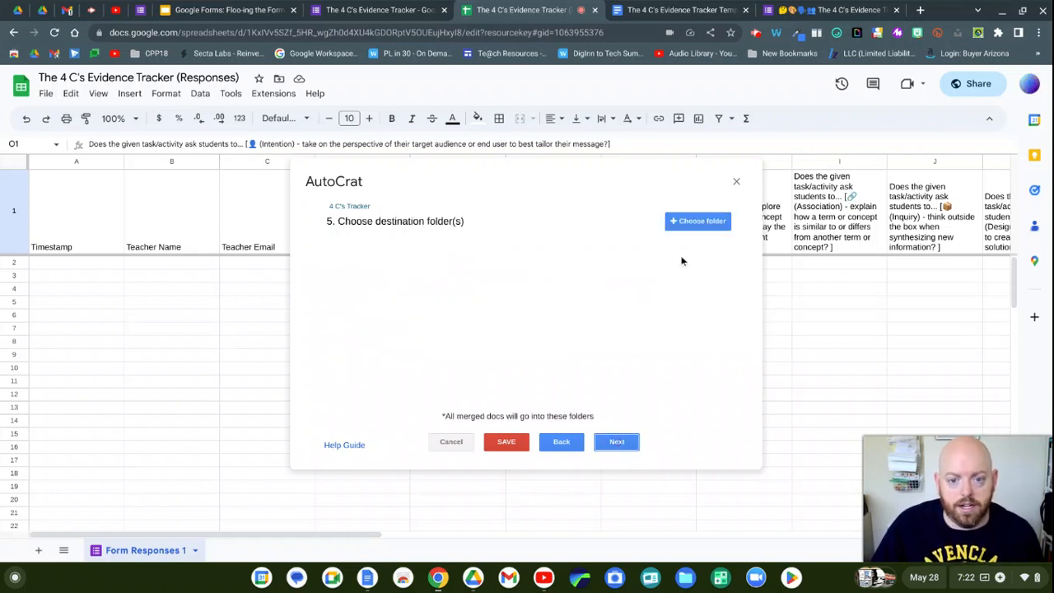
pyautogui.click(688, 222)
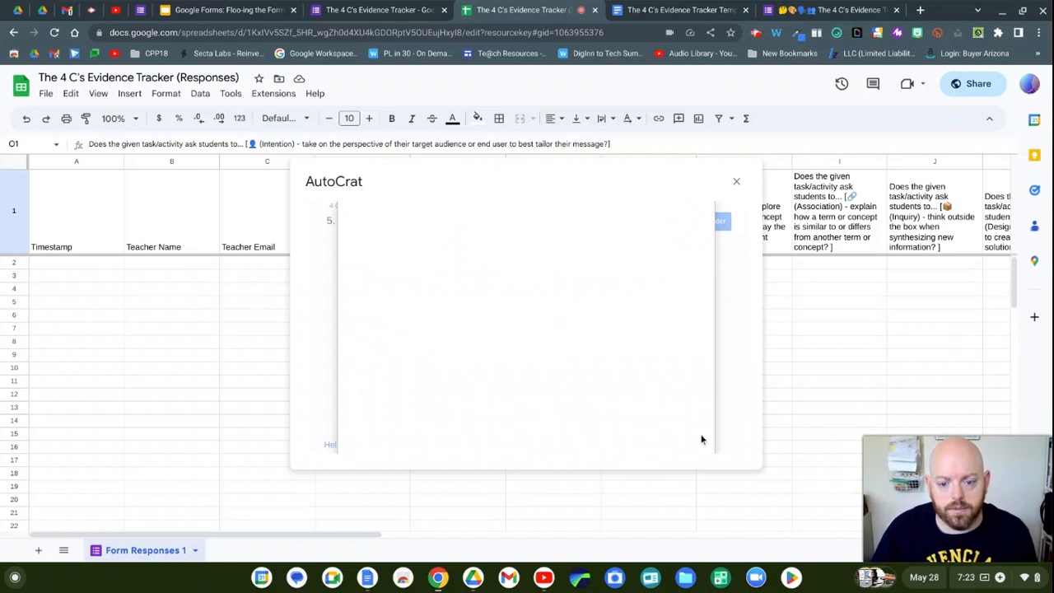
pyautogui.scroll(-1, 538, 324)
pyautogui.scroll(-1, 537, 322)
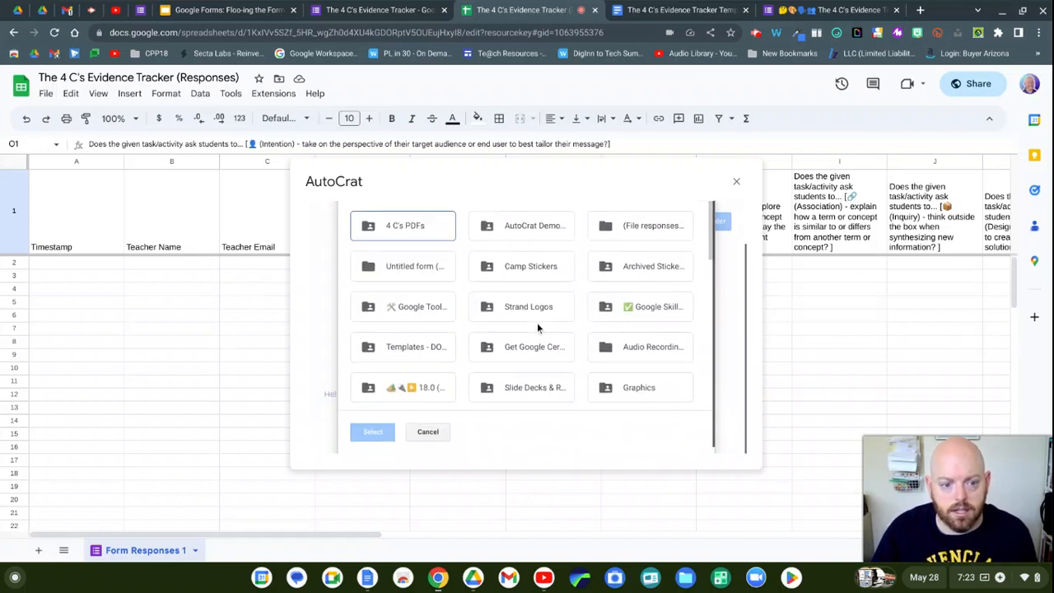
pyautogui.scroll(2, 537, 322)
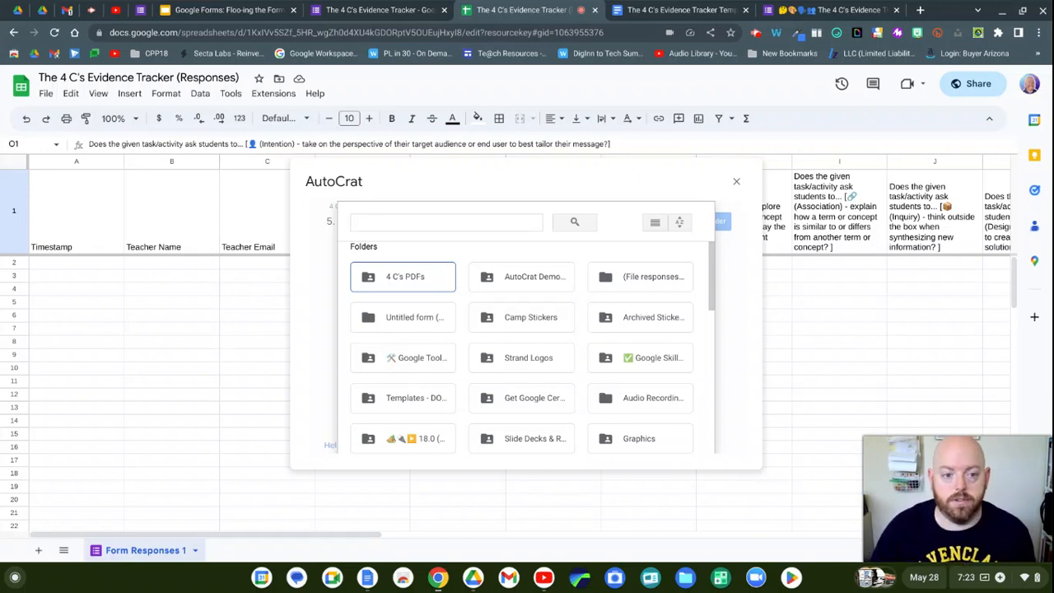
pyautogui.click(420, 280)
pyautogui.doubleClick(421, 280)
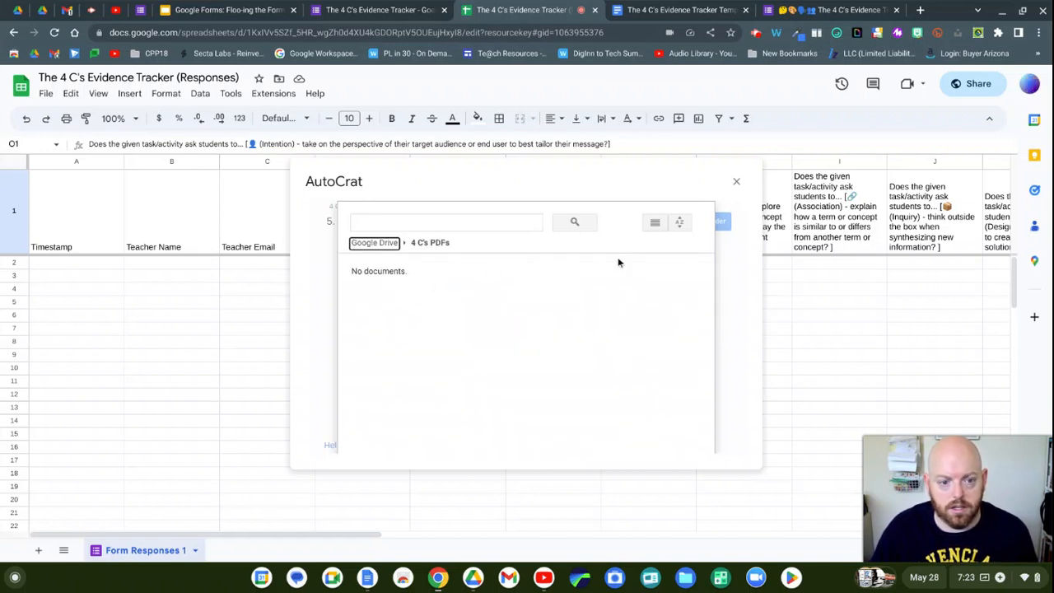
pyautogui.scroll(-2, 701, 332)
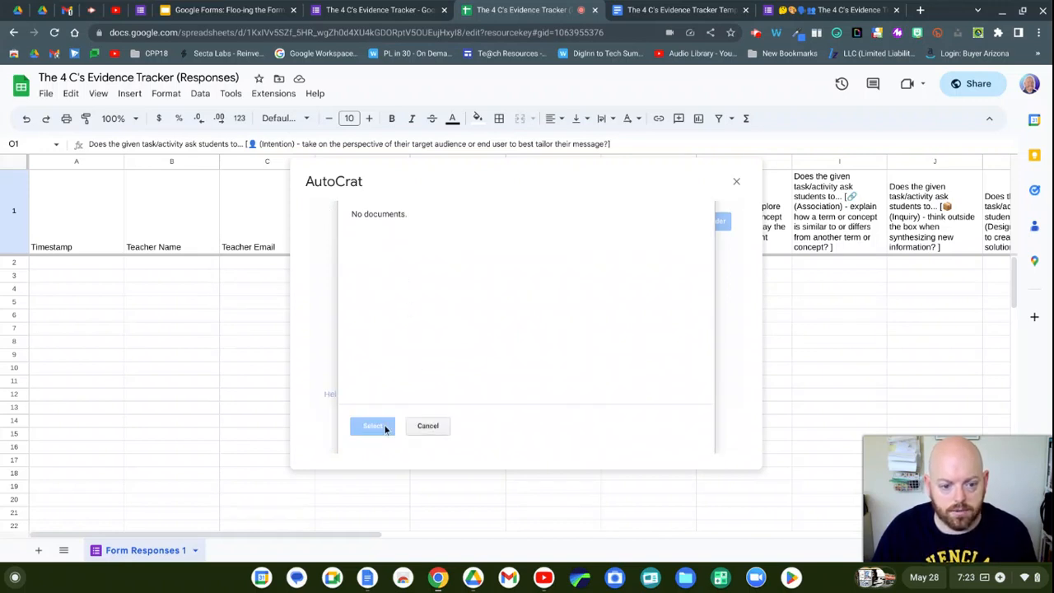
pyautogui.scroll(1, 394, 323)
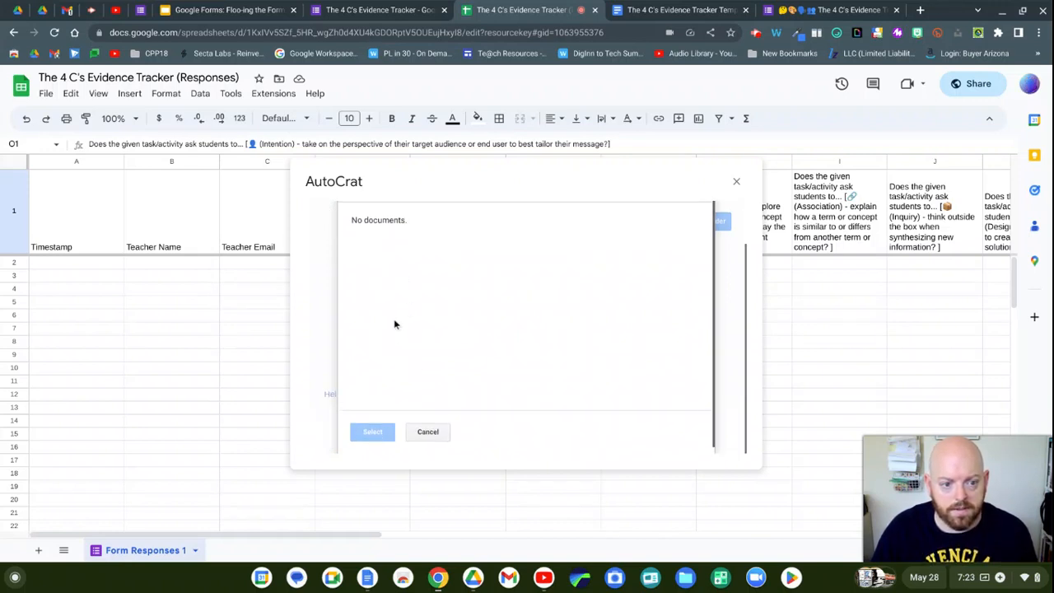
pyautogui.scroll(2, 394, 319)
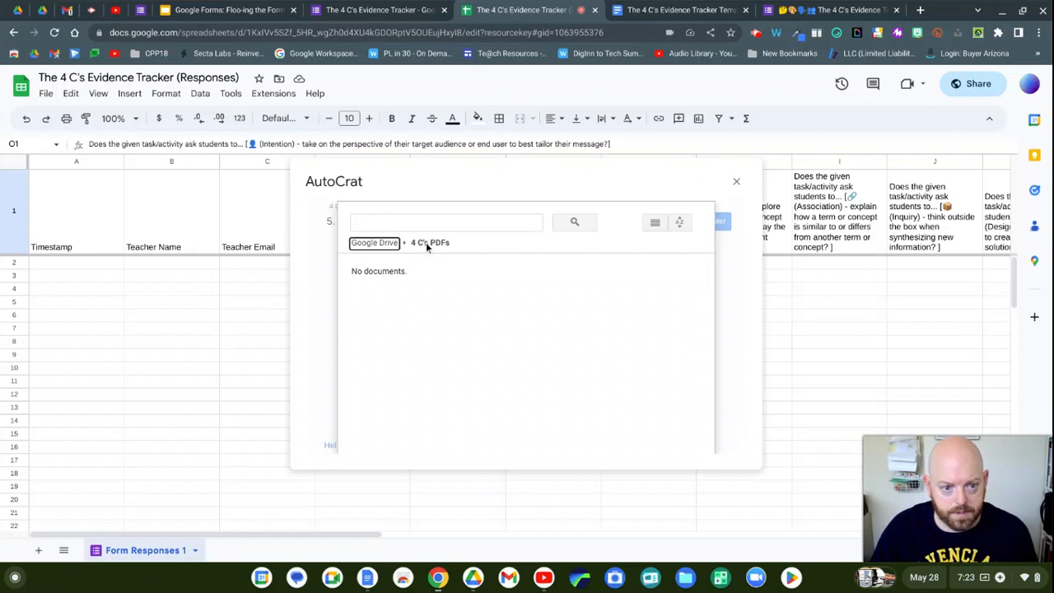
pyautogui.click(427, 246)
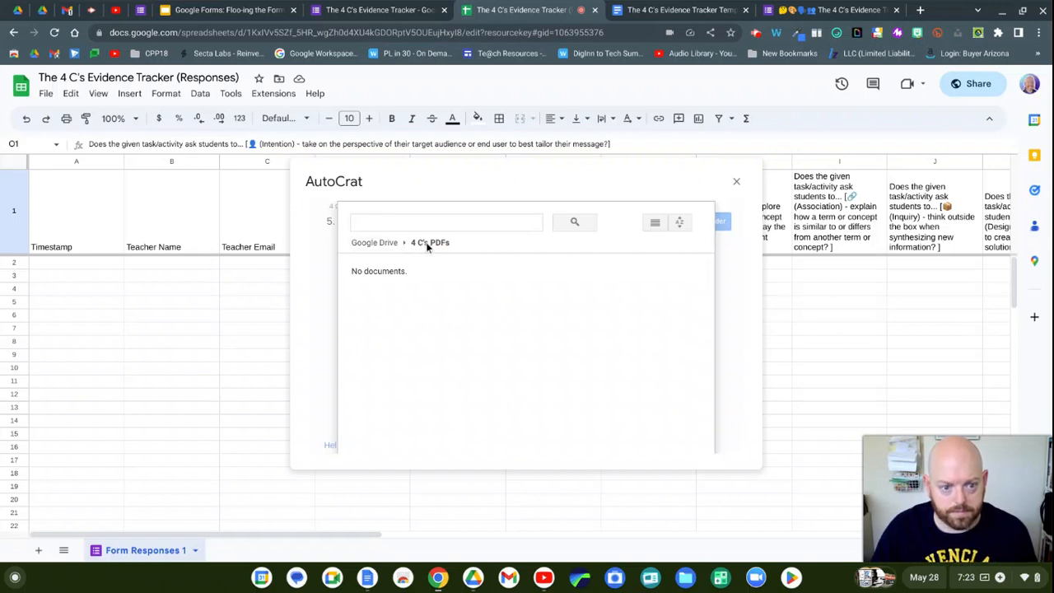
pyautogui.scroll(-1, 446, 317)
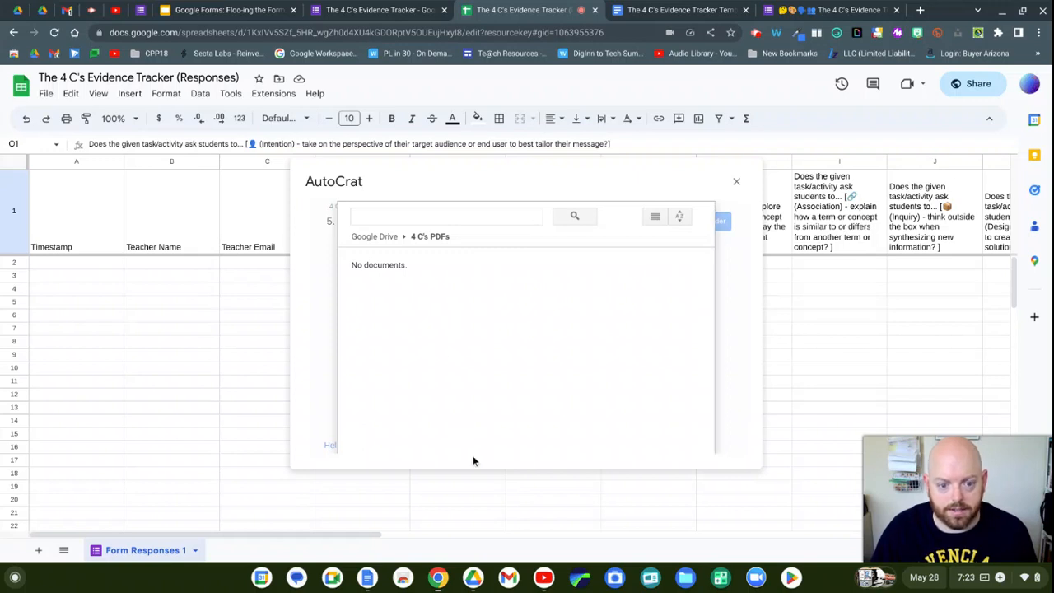
pyautogui.scroll(-3, 375, 326)
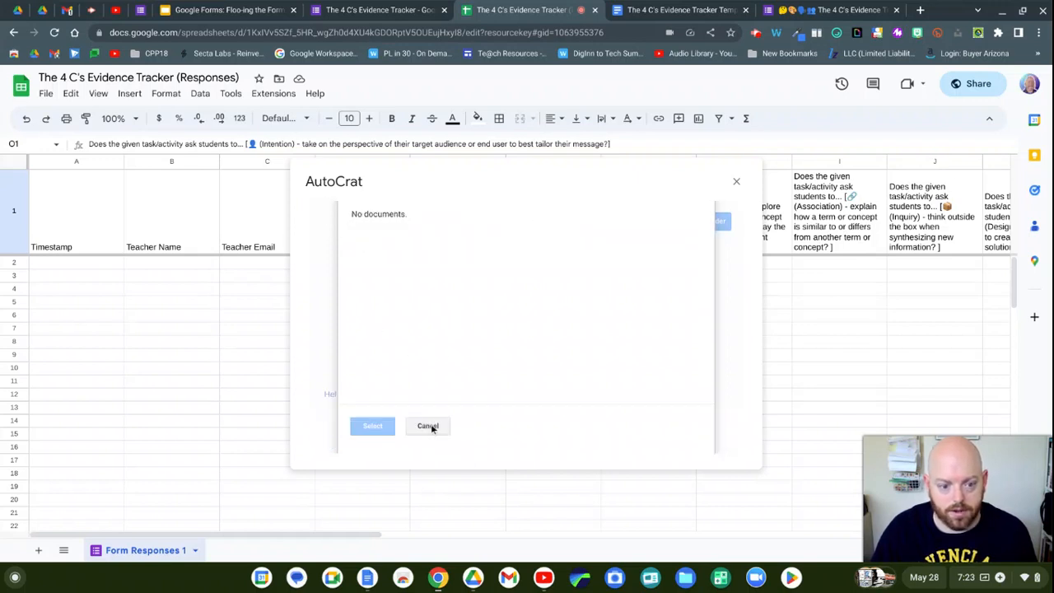
pyautogui.click(428, 426)
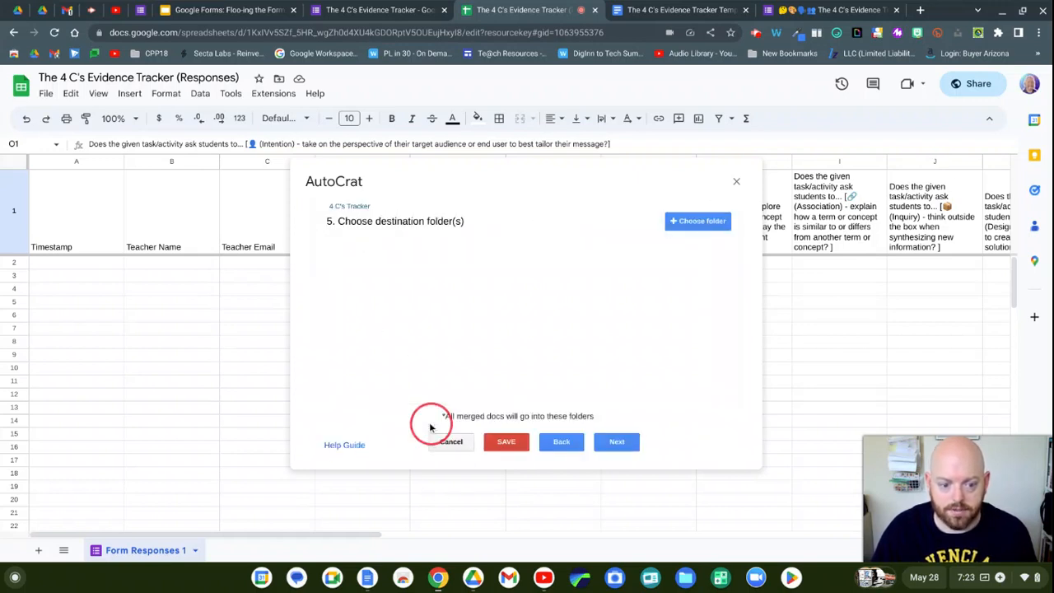
# Step: Choose the "4 C's PDFs" Drive folder as the destination for the merged documents
pyautogui.click(698, 221)
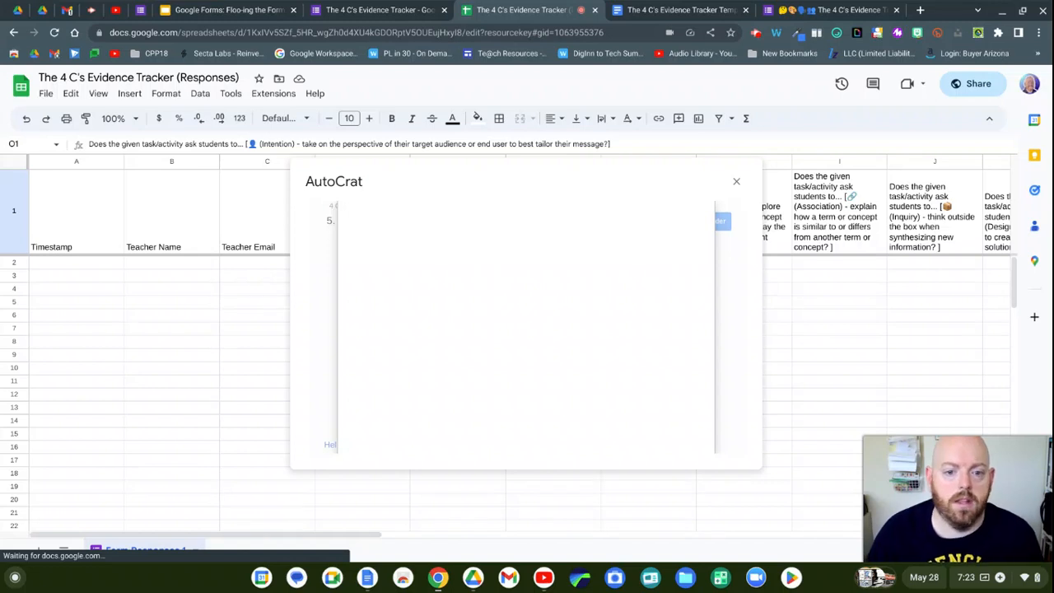
pyautogui.click(402, 276)
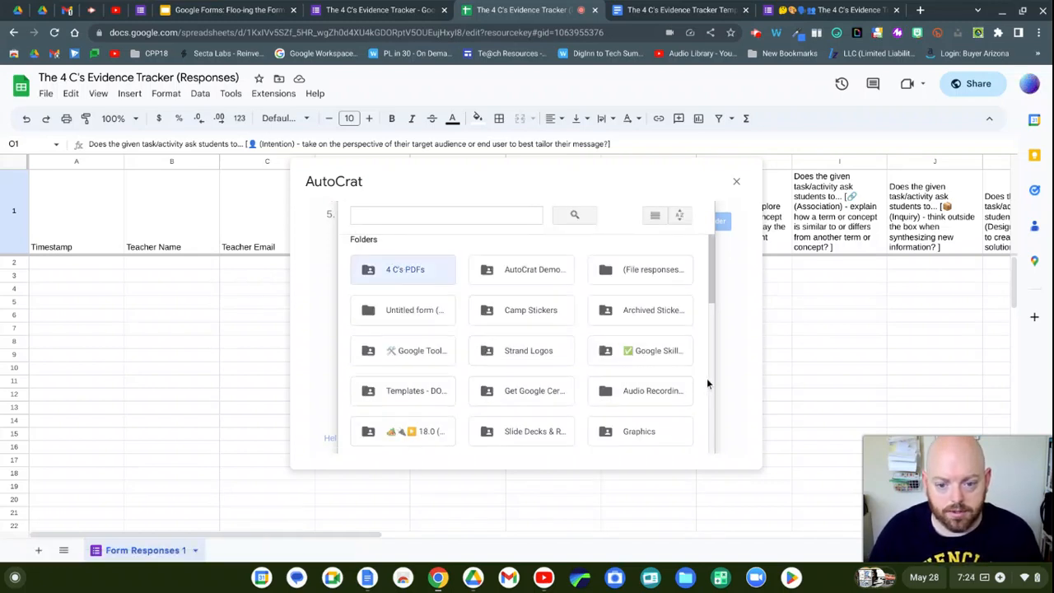
pyautogui.scroll(-5, 707, 378)
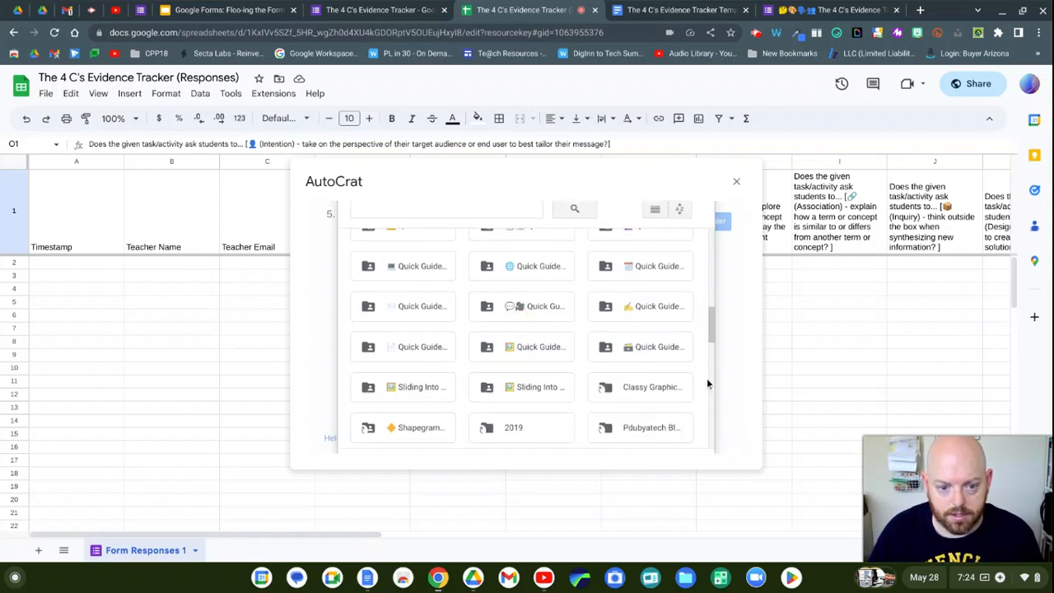
pyautogui.scroll(-10, 707, 383)
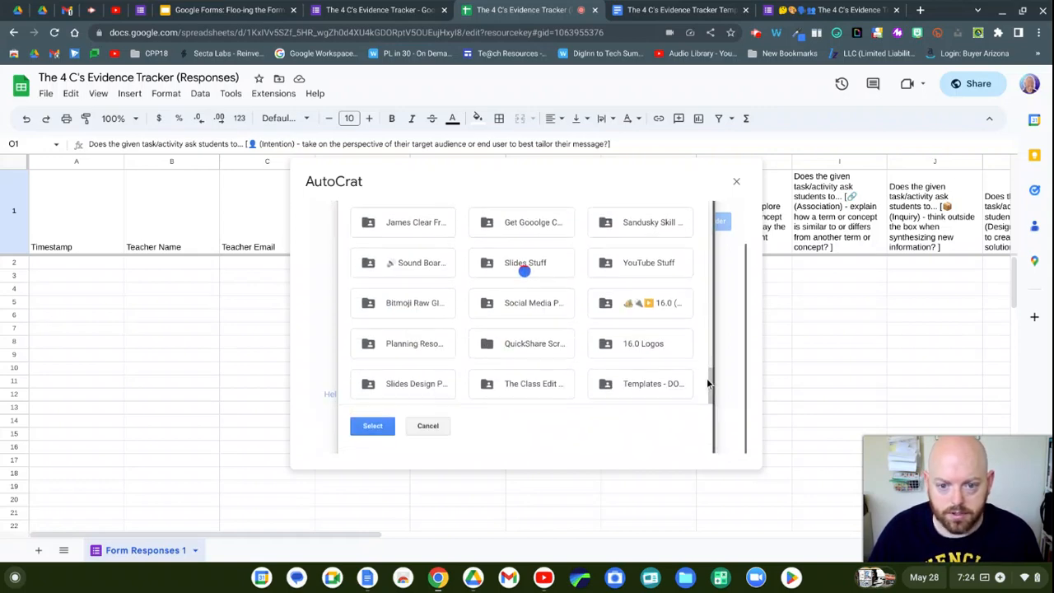
pyautogui.click(369, 430)
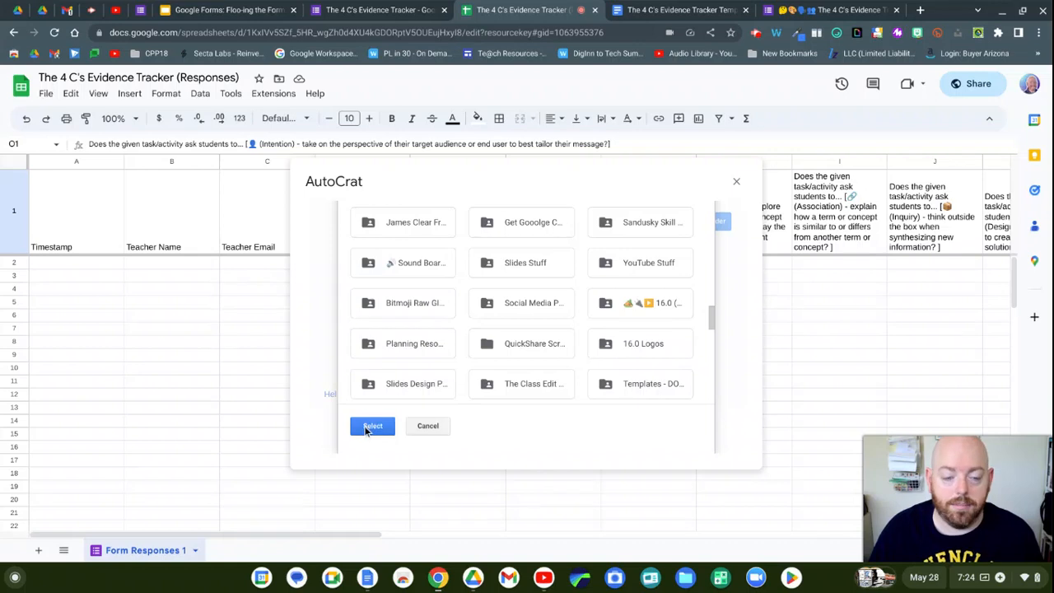
pyautogui.click(367, 429)
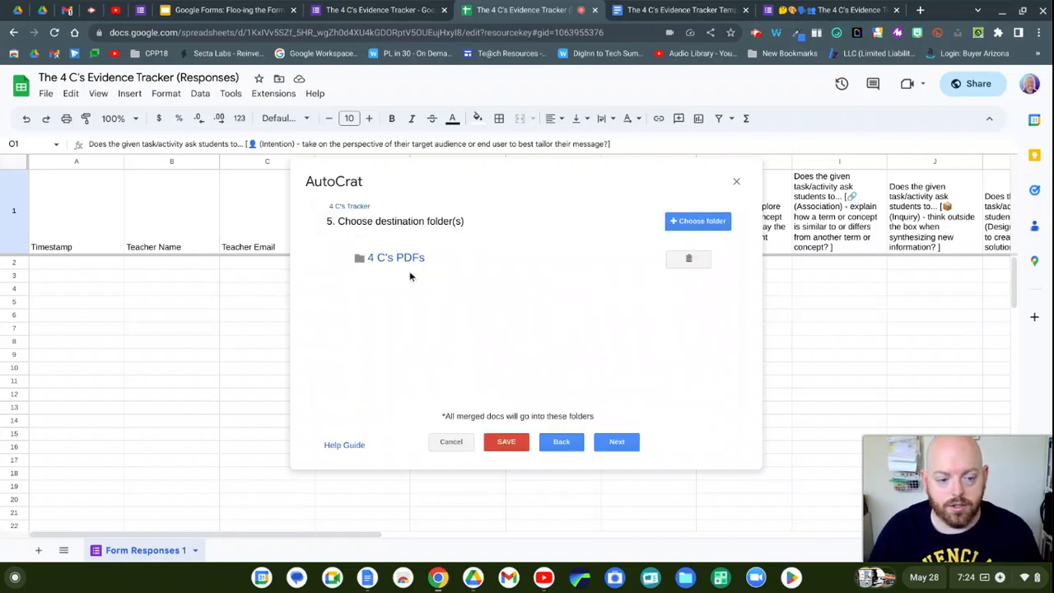
# Step: Continue to the sharing and email settings without adding a dynamic folder reference or a merge condition
pyautogui.click(616, 442)
pyautogui.click(616, 442)
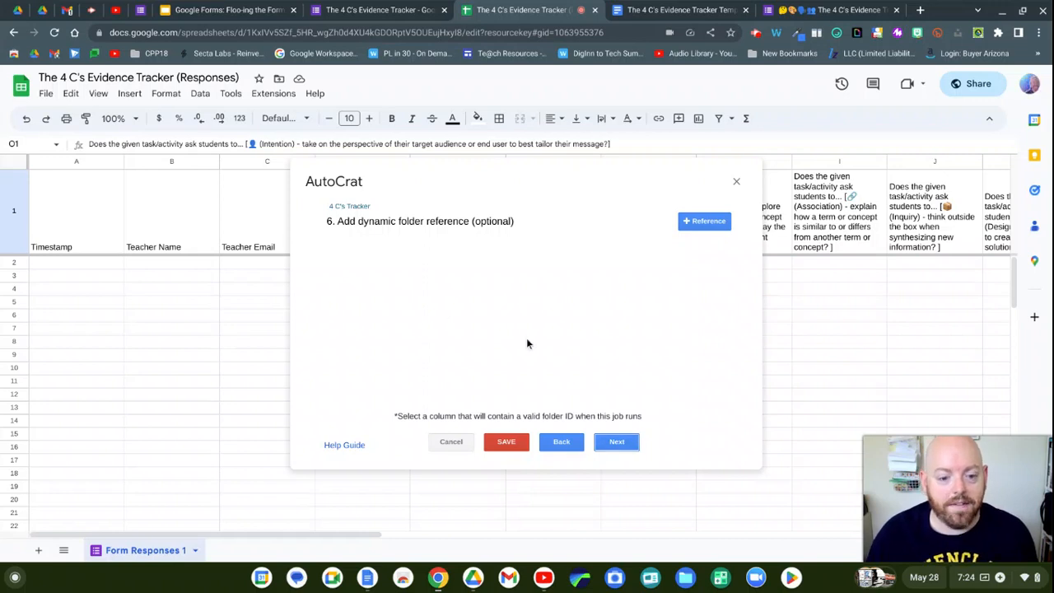
pyautogui.click(617, 443)
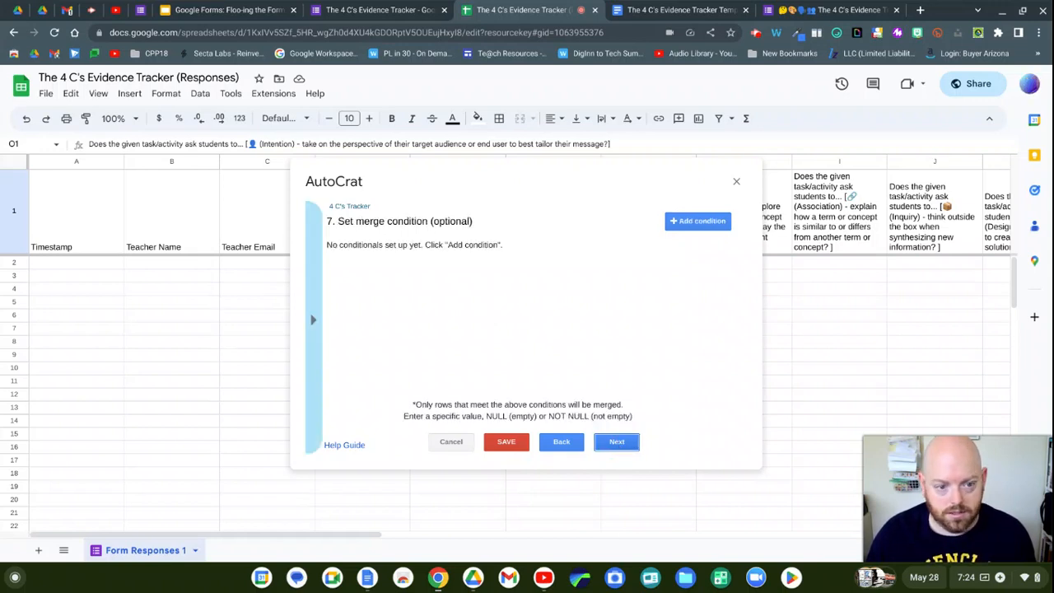
pyautogui.click(617, 442)
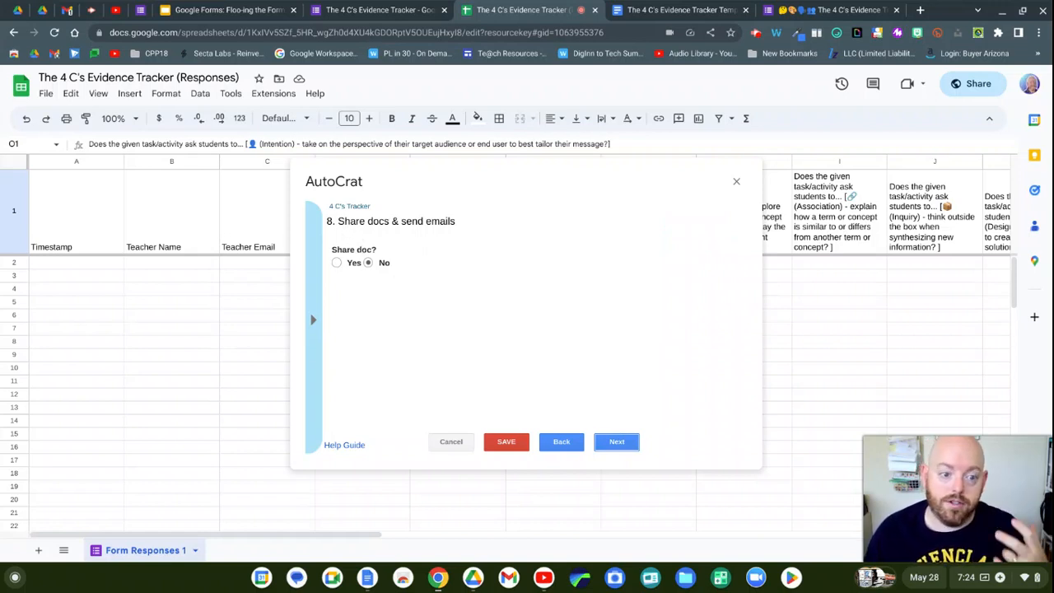
# Step: Turn on sharing for the merged document and address its email to the <<Teacher Email>> tag
pyautogui.click(336, 263)
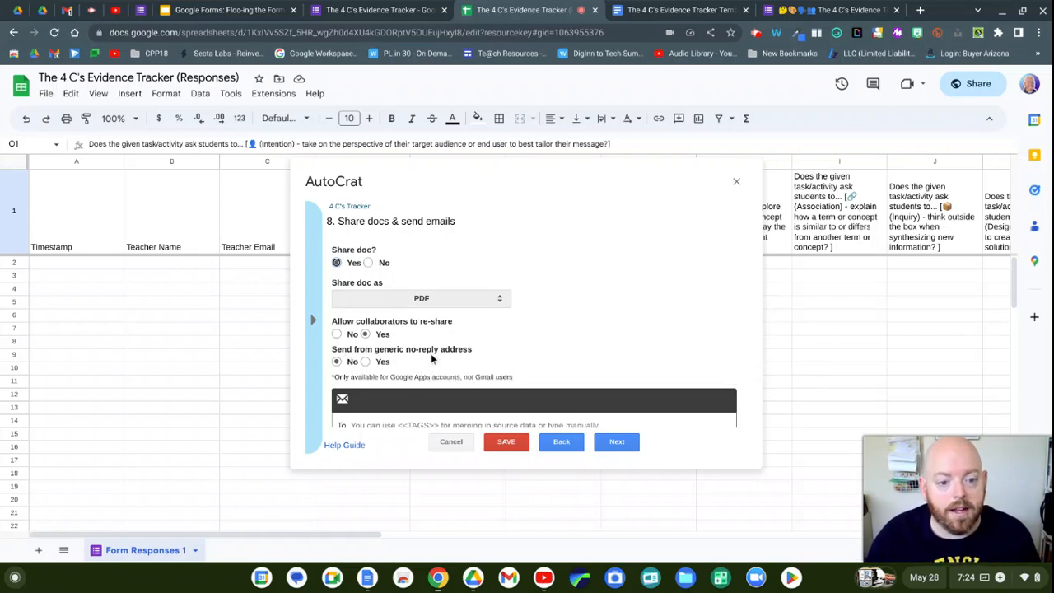
pyautogui.scroll(-2, 431, 353)
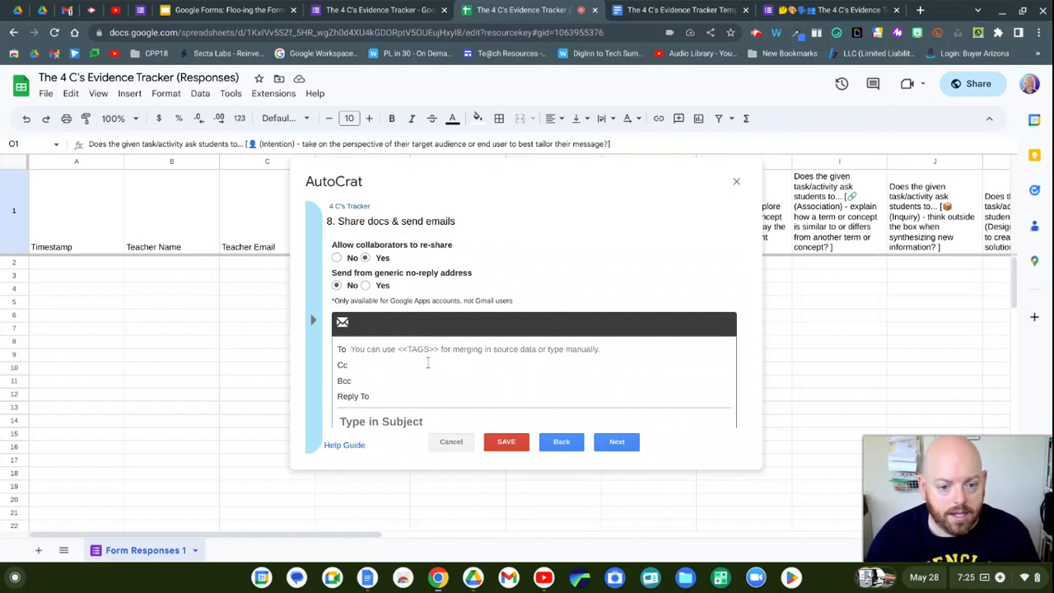
pyautogui.scroll(-2, 427, 363)
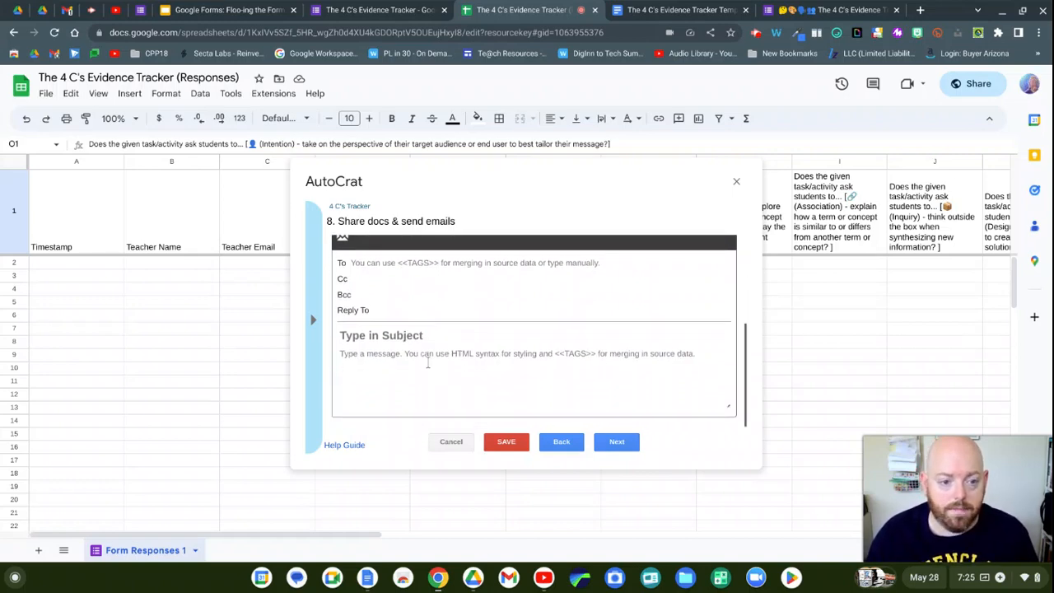
pyautogui.scroll(1, 420, 350)
pyautogui.click(356, 280)
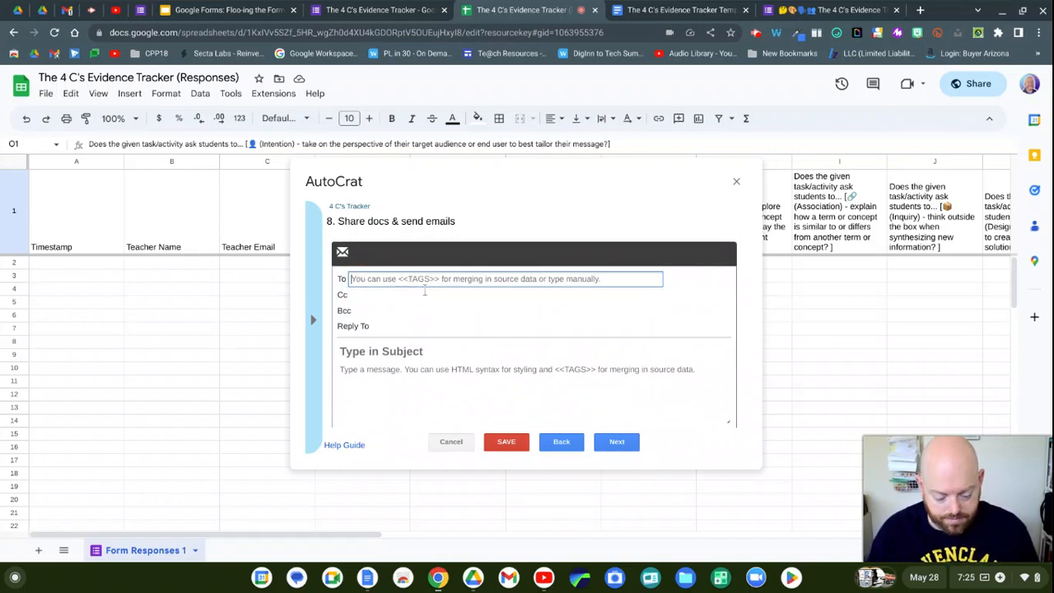
pyautogui.write('<')
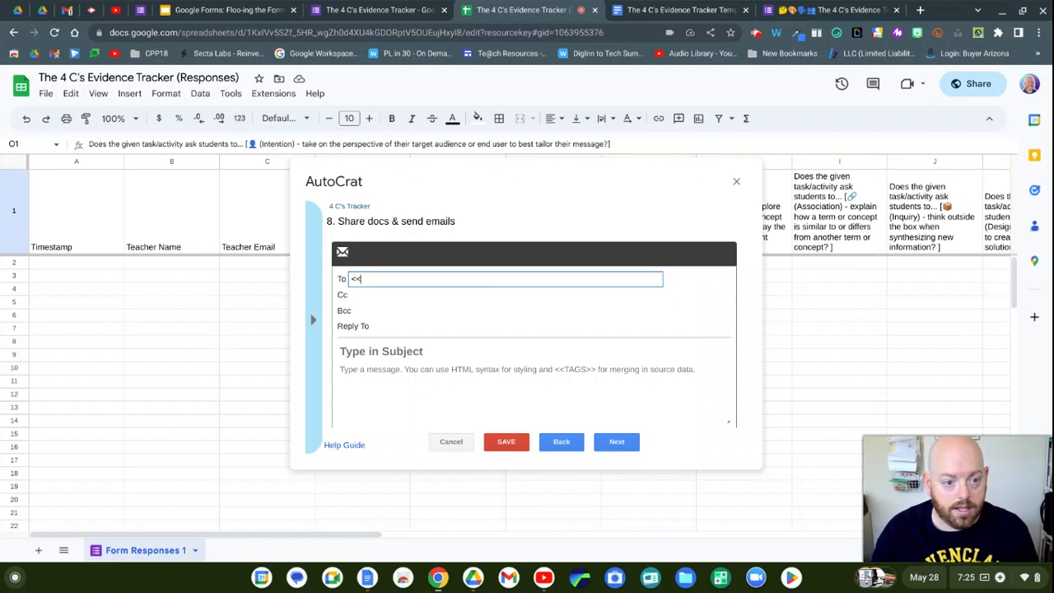
pyautogui.write('<Teacher ')
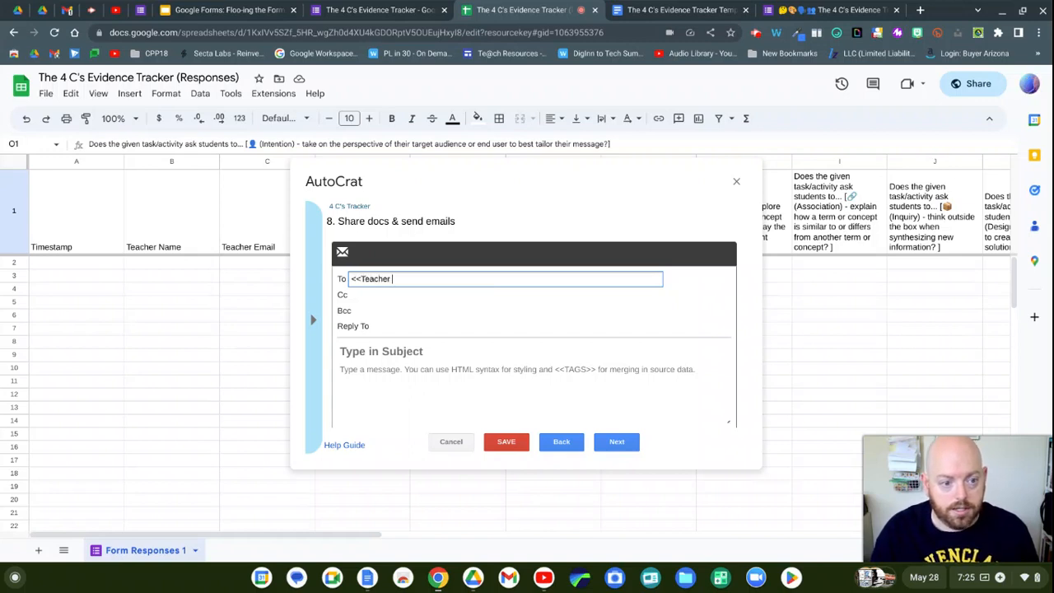
pyautogui.write('Email>>')
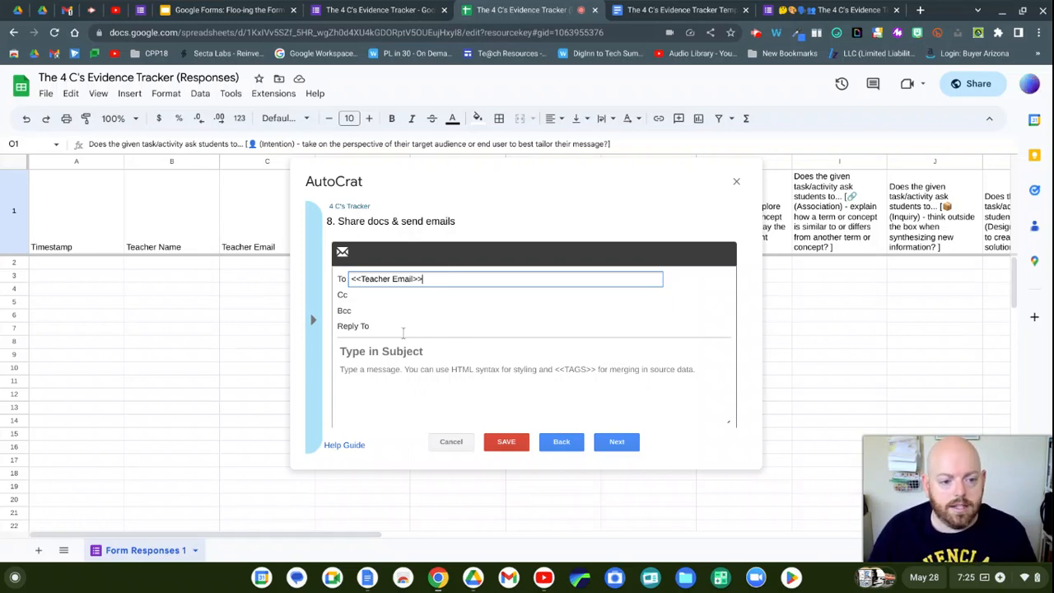
# Step: Set the email subject to "Here's our latest evidence of The 4 C's in your classroom" and move on to the message body
pyautogui.click(356, 351)
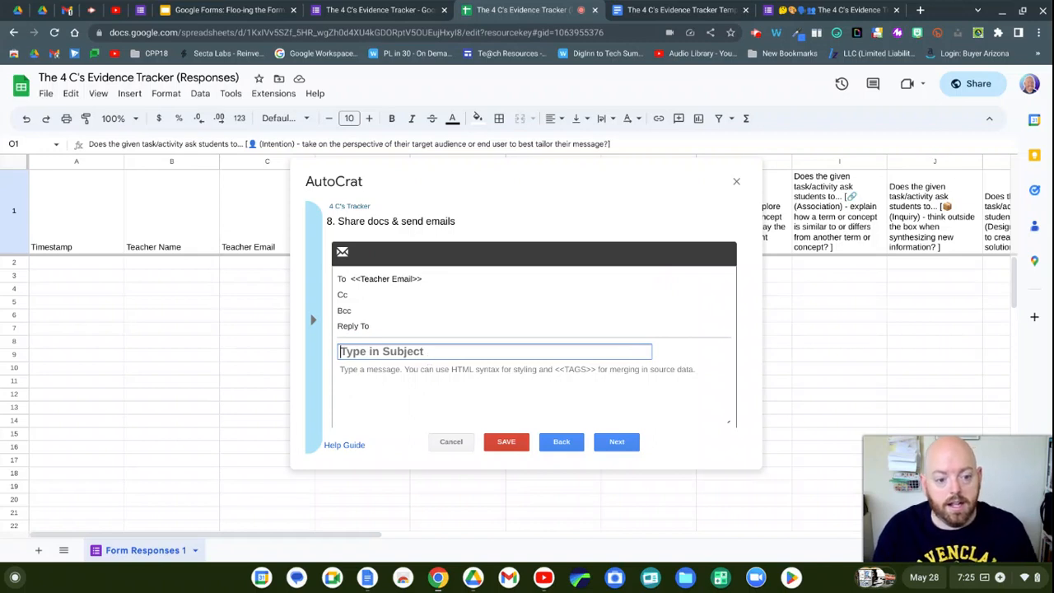
pyautogui.write("Here's")
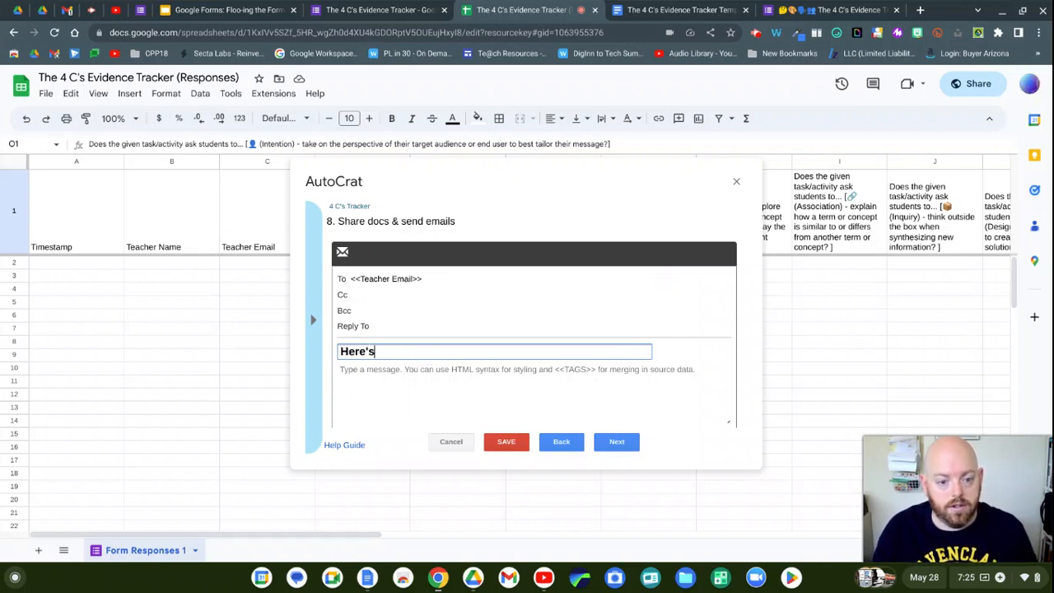
pyautogui.write(' our latest')
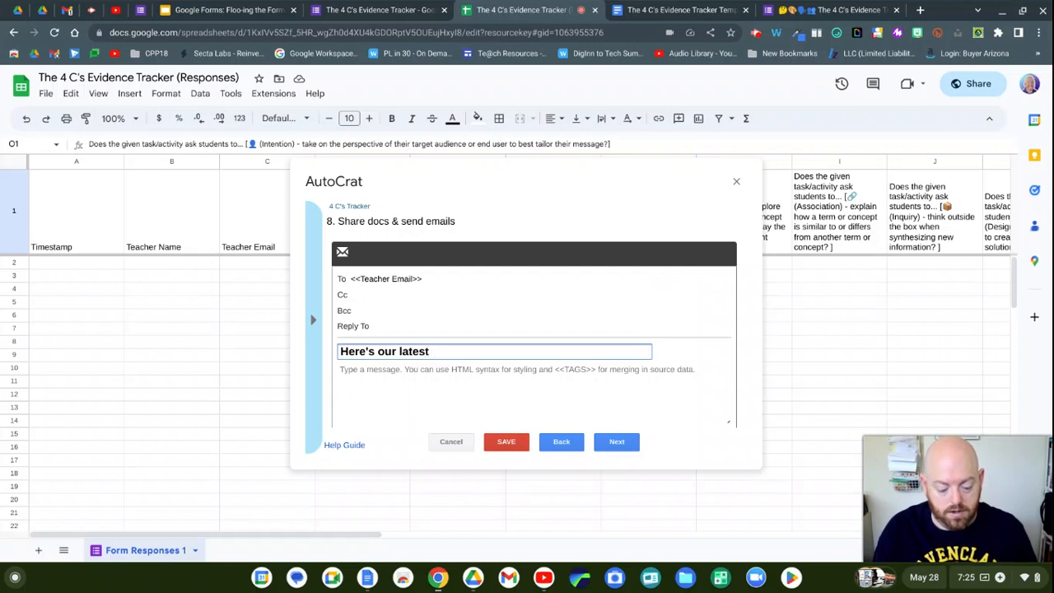
pyautogui.write(' evidence of ')
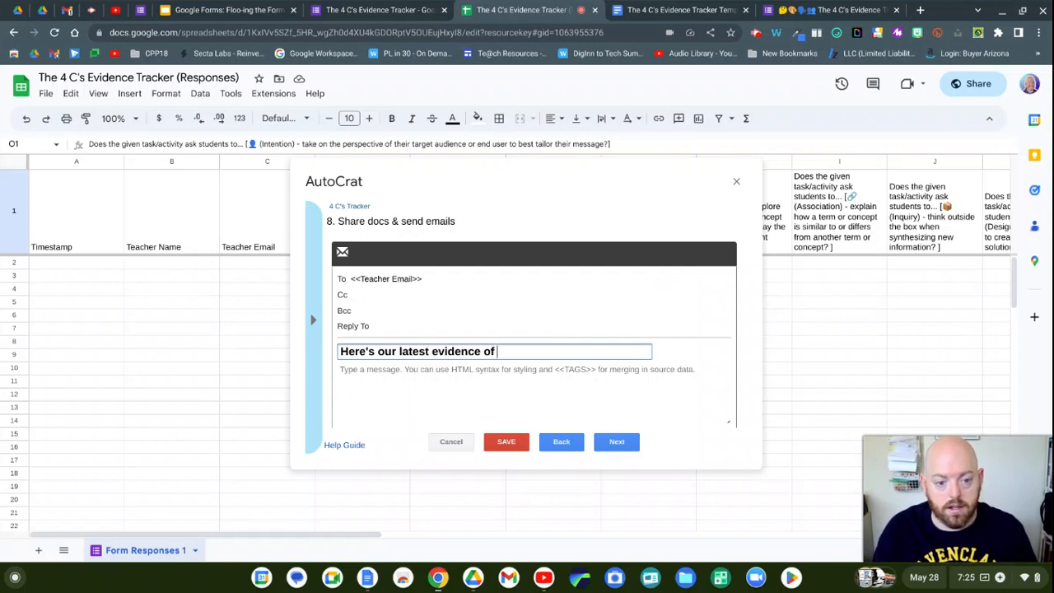
pyautogui.write('The 4 C')
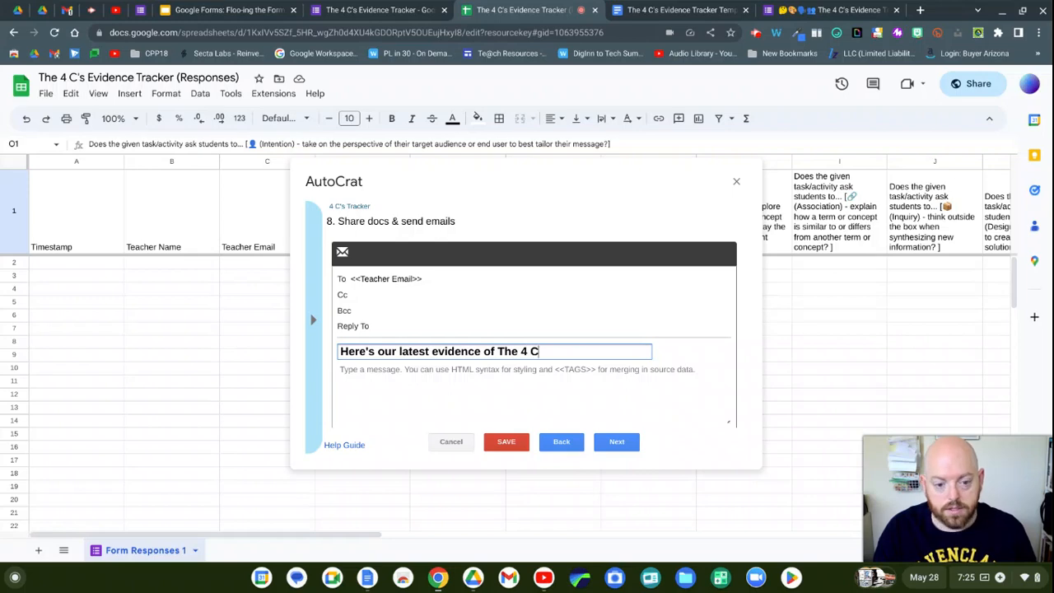
pyautogui.write("'s in yo")
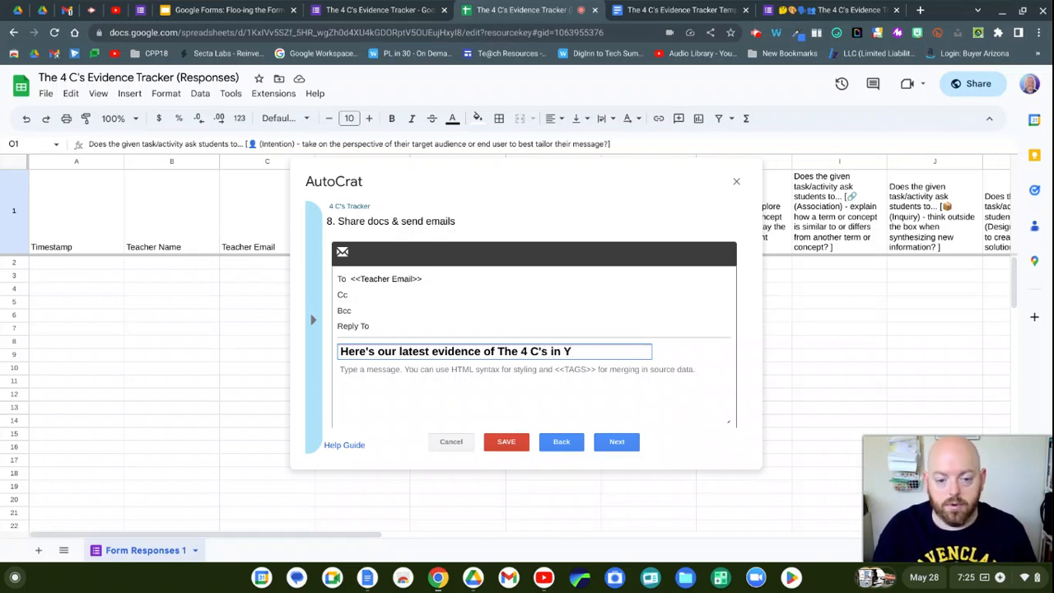
pyautogui.write('ur classroom')
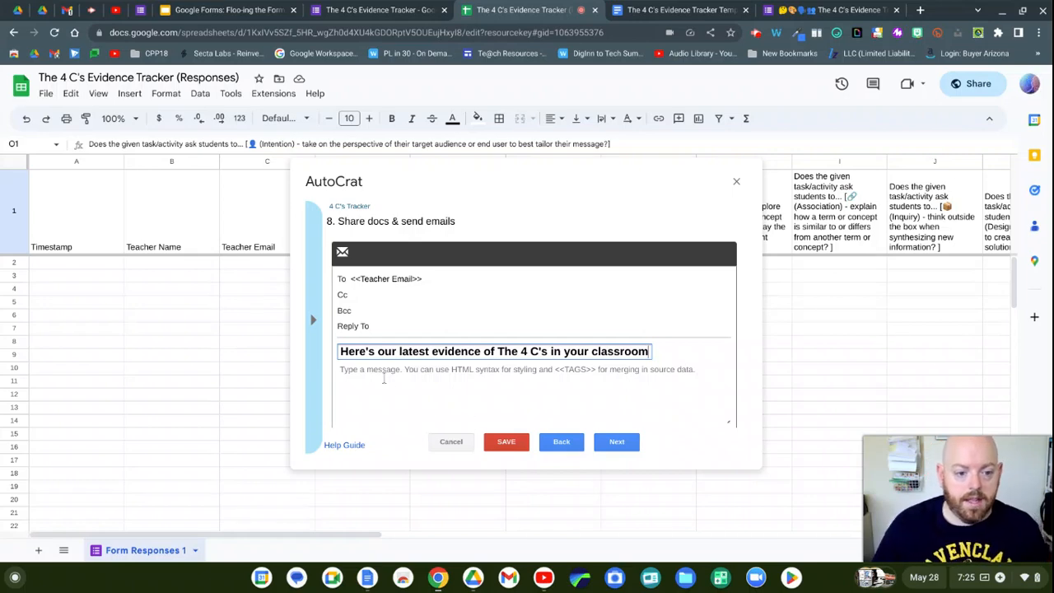
pyautogui.click(380, 376)
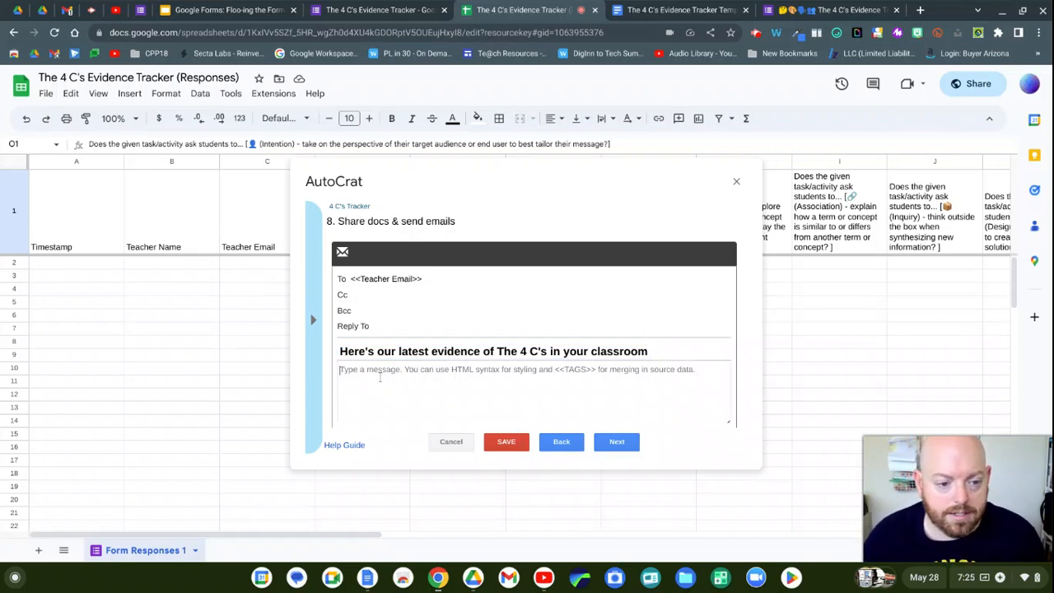
# Step: Begin the email body with "Thank you so much for letting me come in and see all of the awesome learning that is happening in your classroom."
pyautogui.write('T')
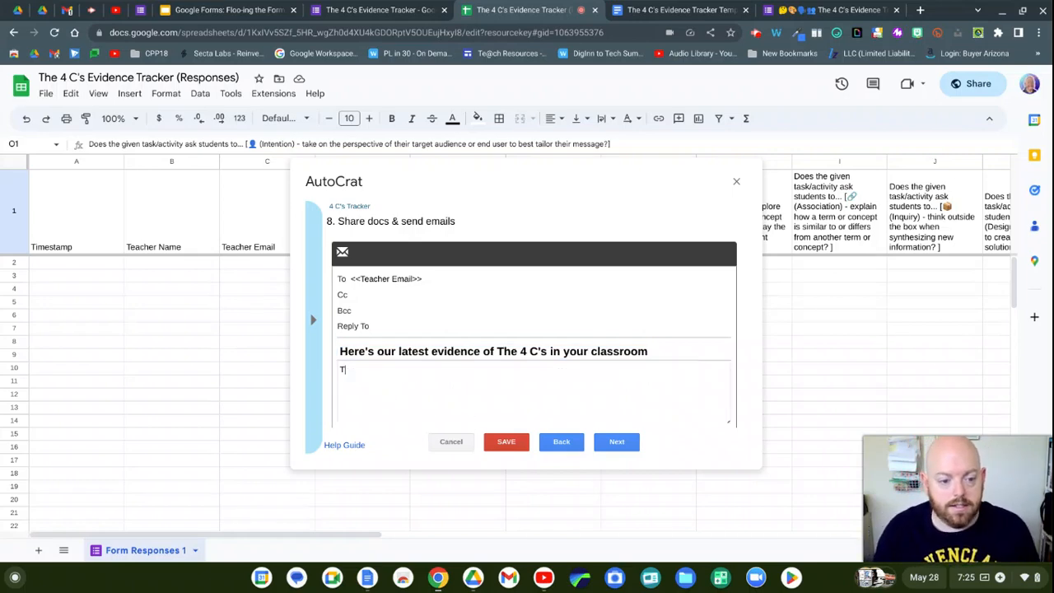
pyautogui.write('hank you so much for')
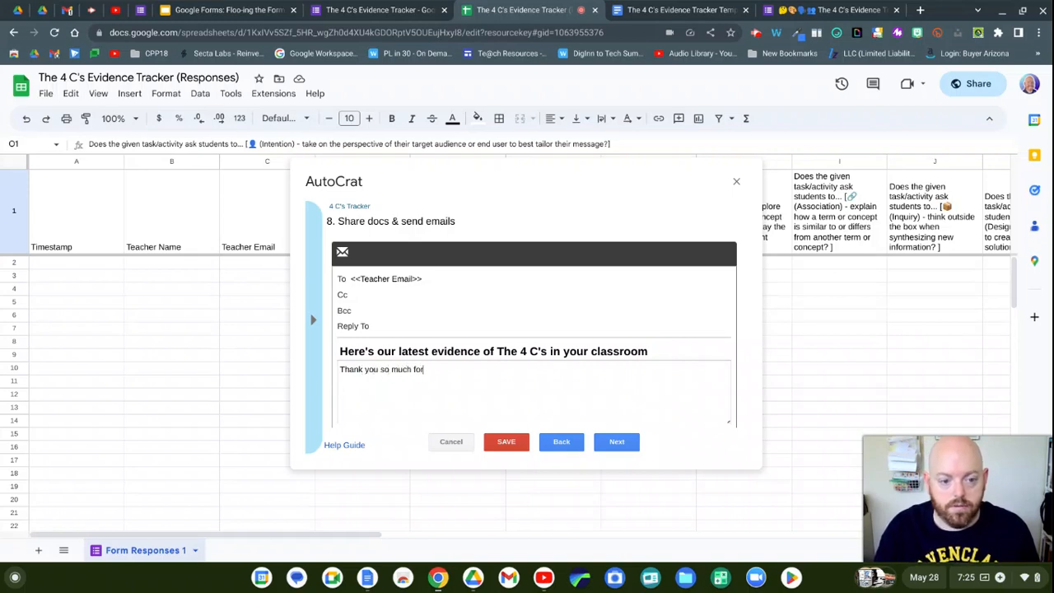
pyautogui.write(' letting me come in ')
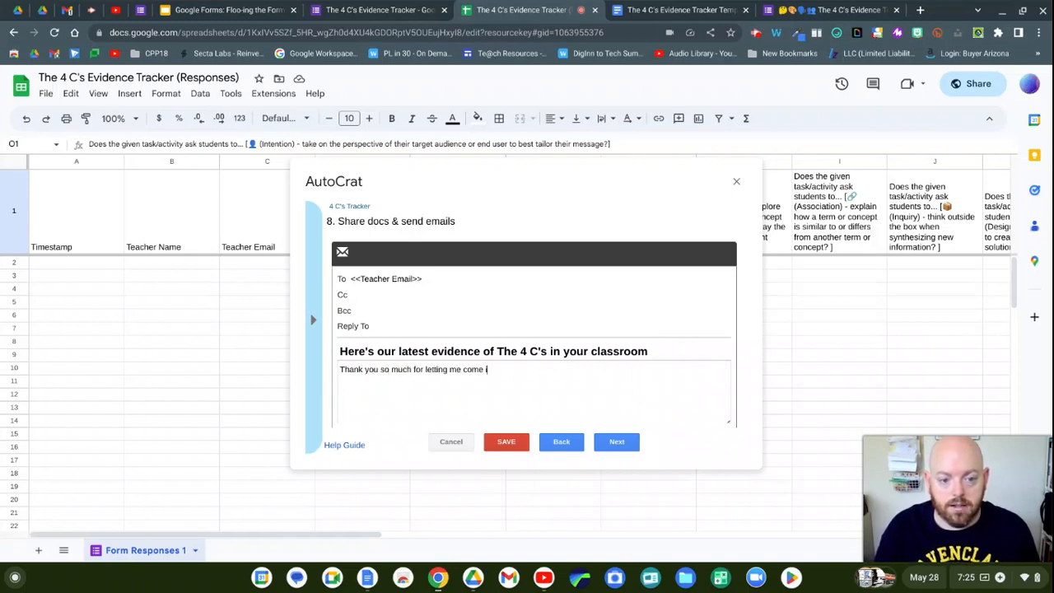
pyautogui.write('and see al')
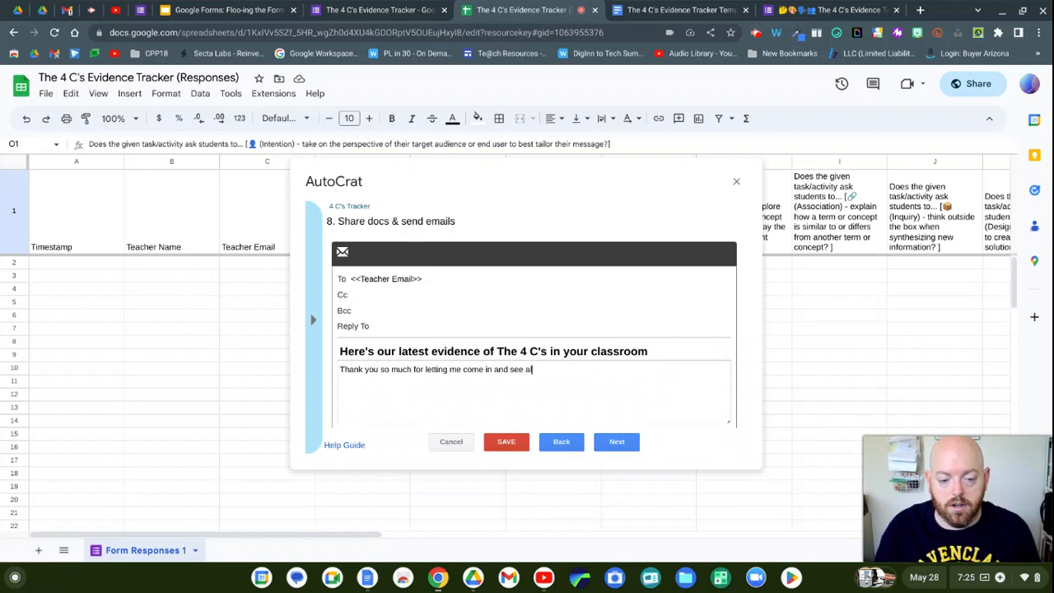
pyautogui.write('l of the awesome le')
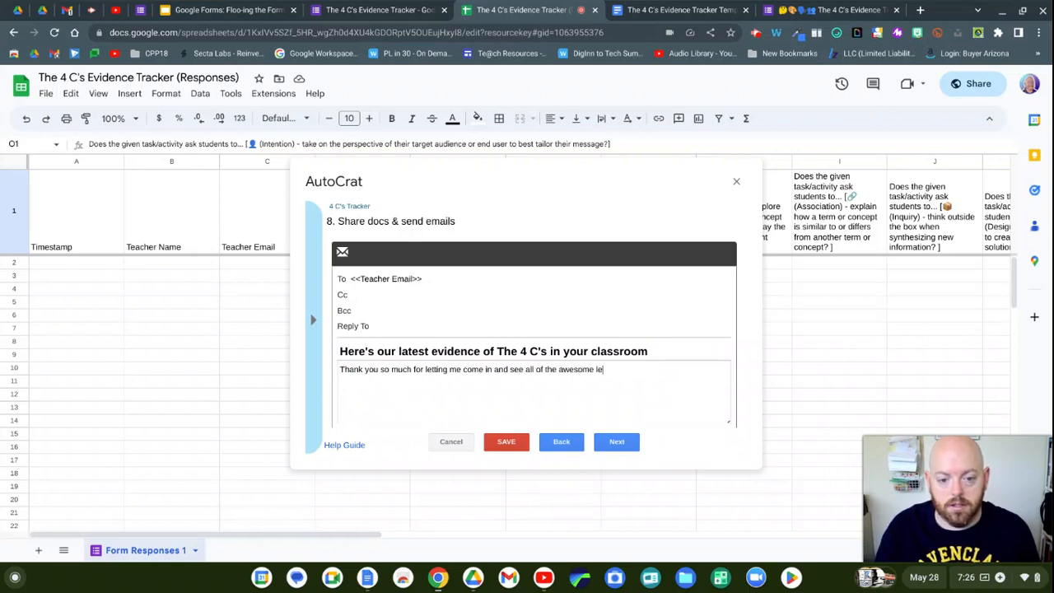
pyautogui.write('arning that is happ')
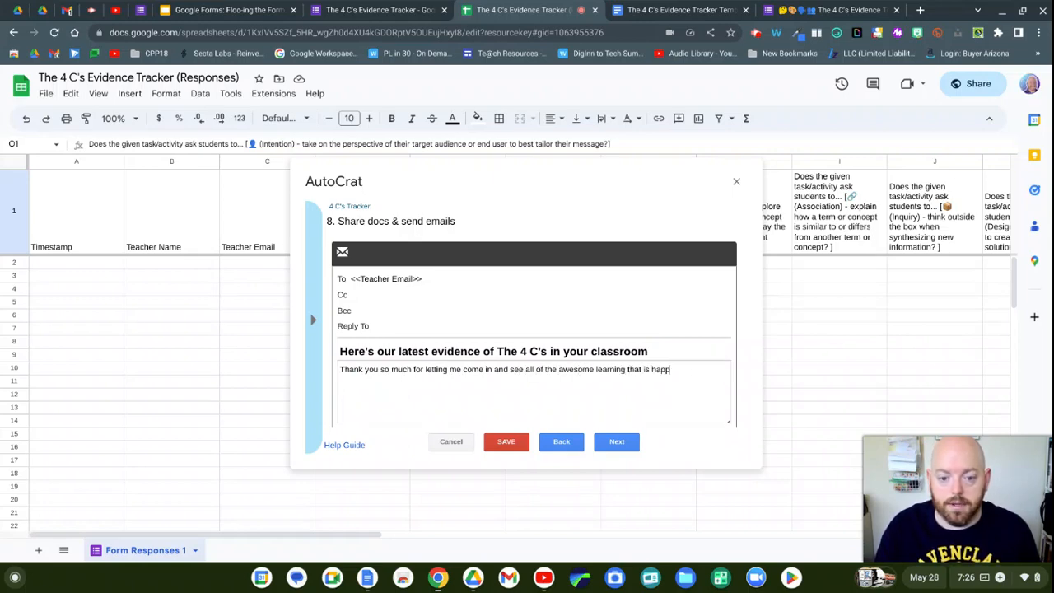
pyautogui.write('ening in your class')
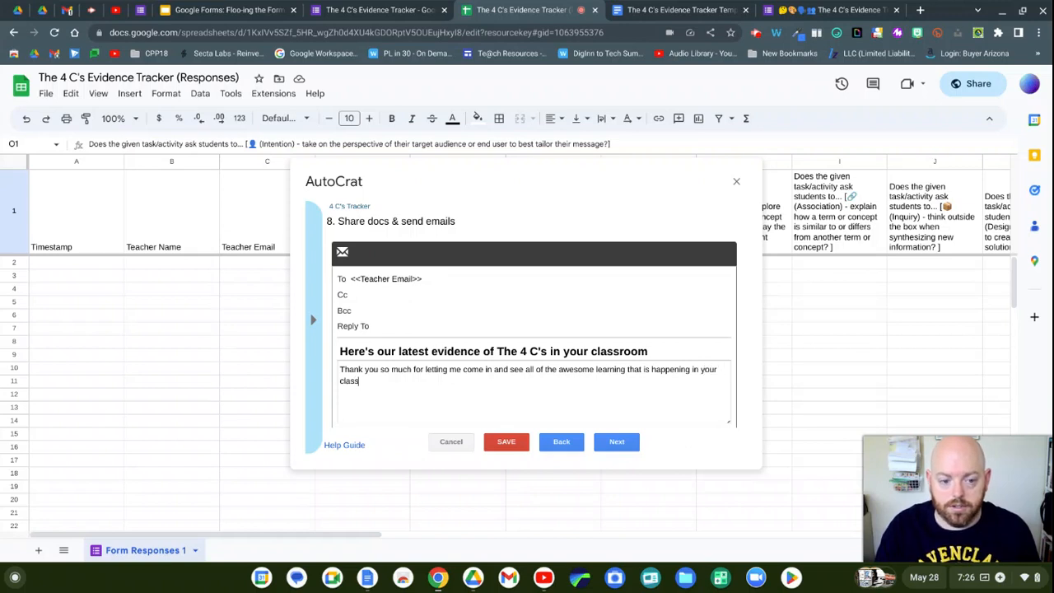
pyautogui.write('room. Attached y')
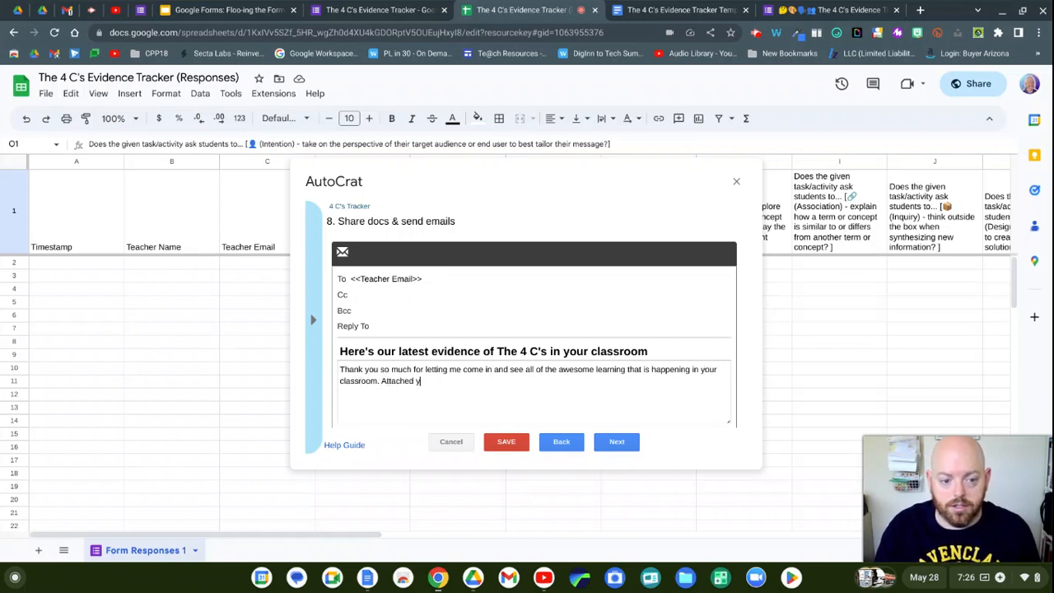
# Step: Add "Attached you'll find your latest evidence of the 4 C's. Let's chat when you have time!" to the message and continue to the job triggers
pyautogui.write("ou'll find")
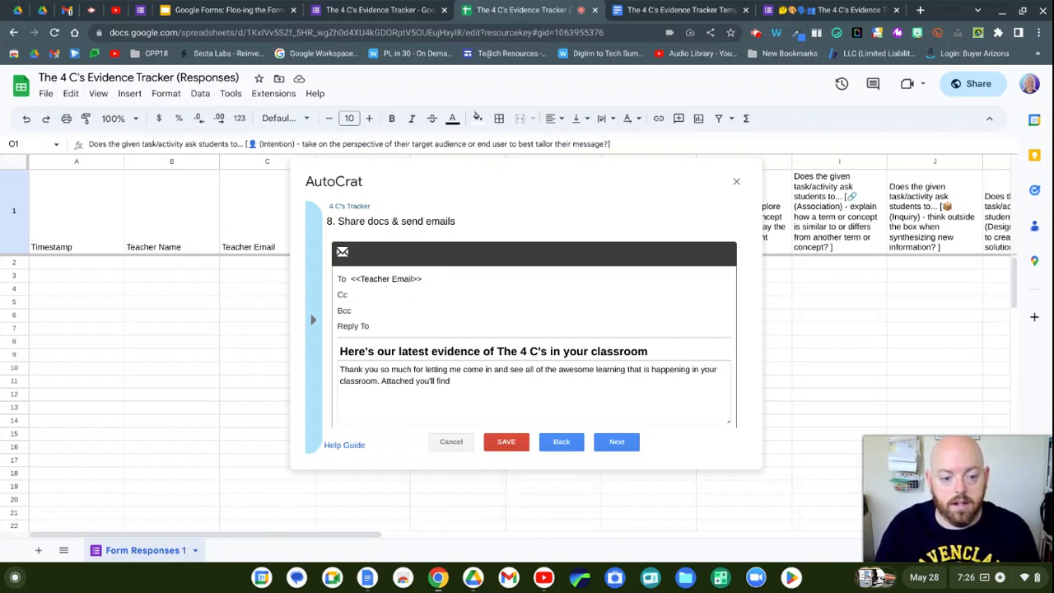
pyautogui.write(' your latest')
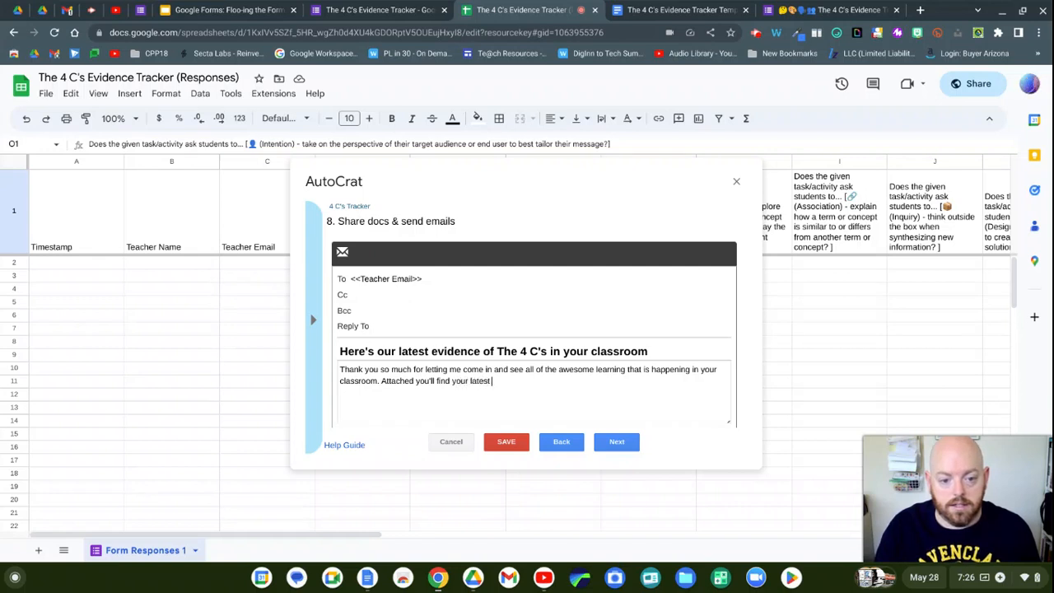
pyautogui.write(' evidence of the ')
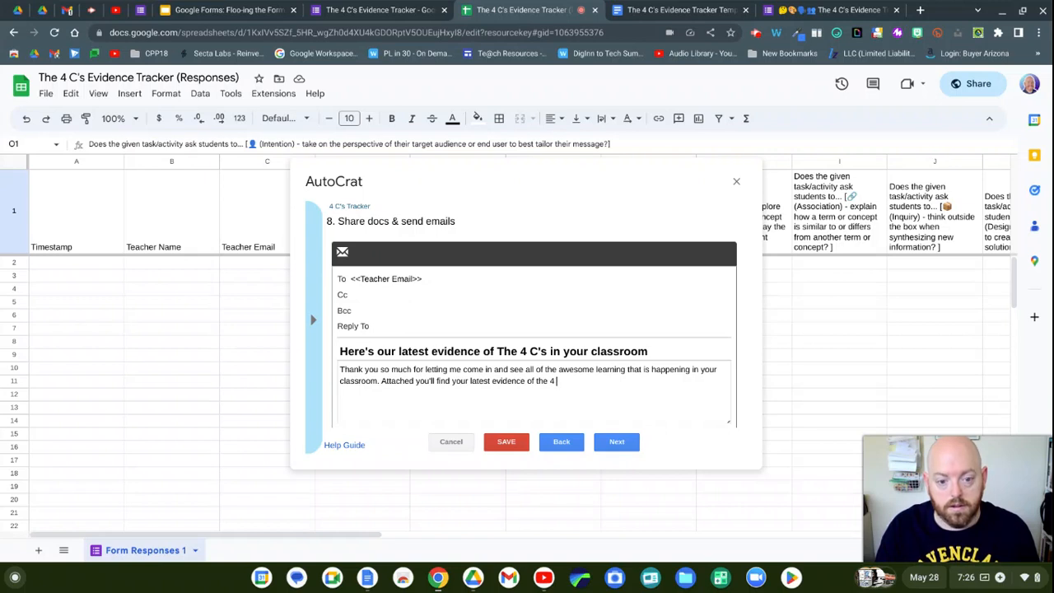
pyautogui.write("4 C's. ")
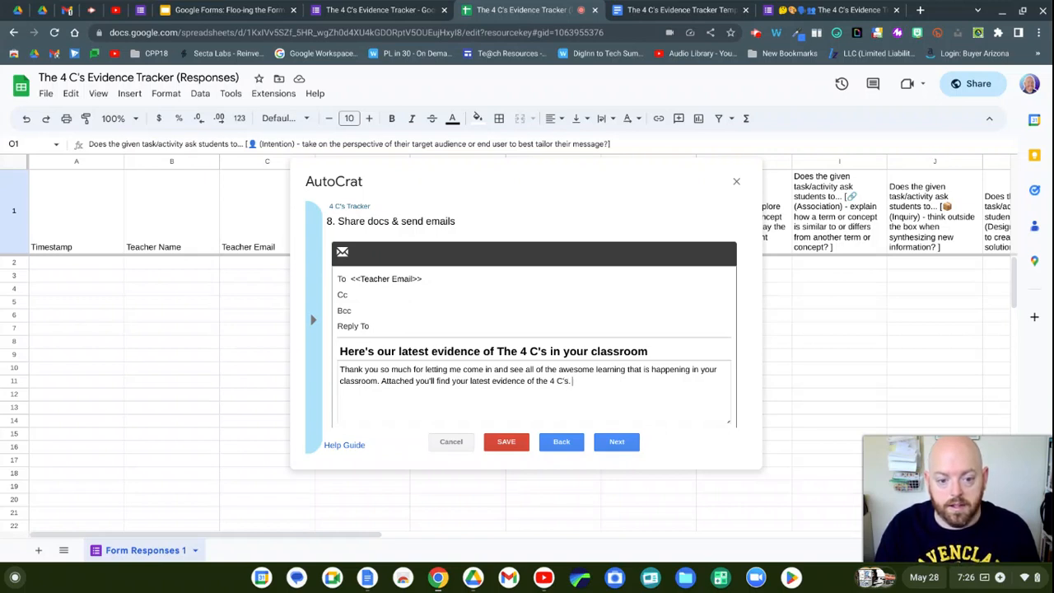
pyautogui.write("Let's che")
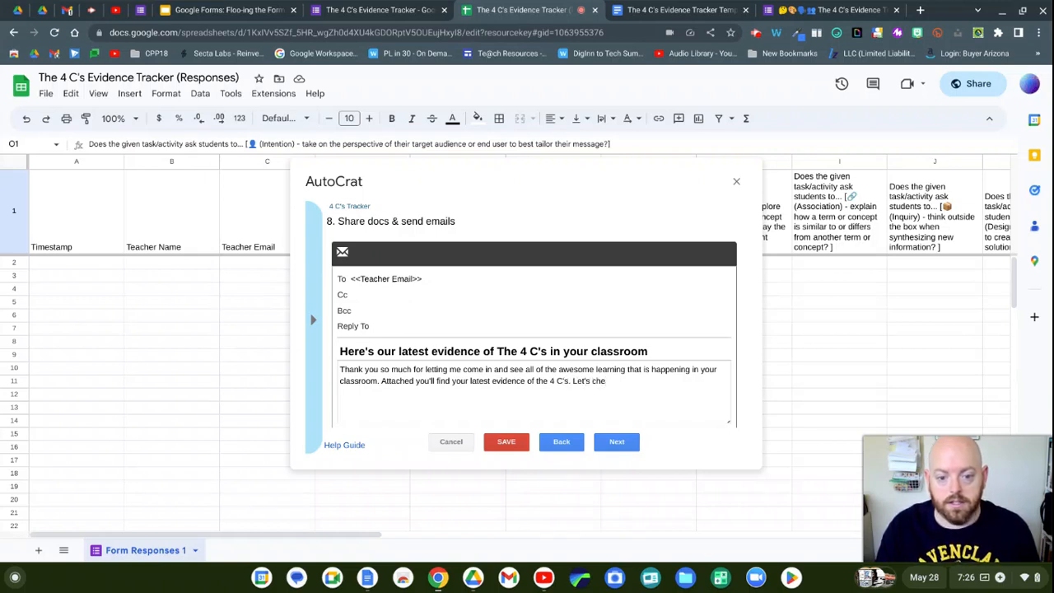
pyautogui.press('BackSpace')
pyautogui.write('at when you have time!')
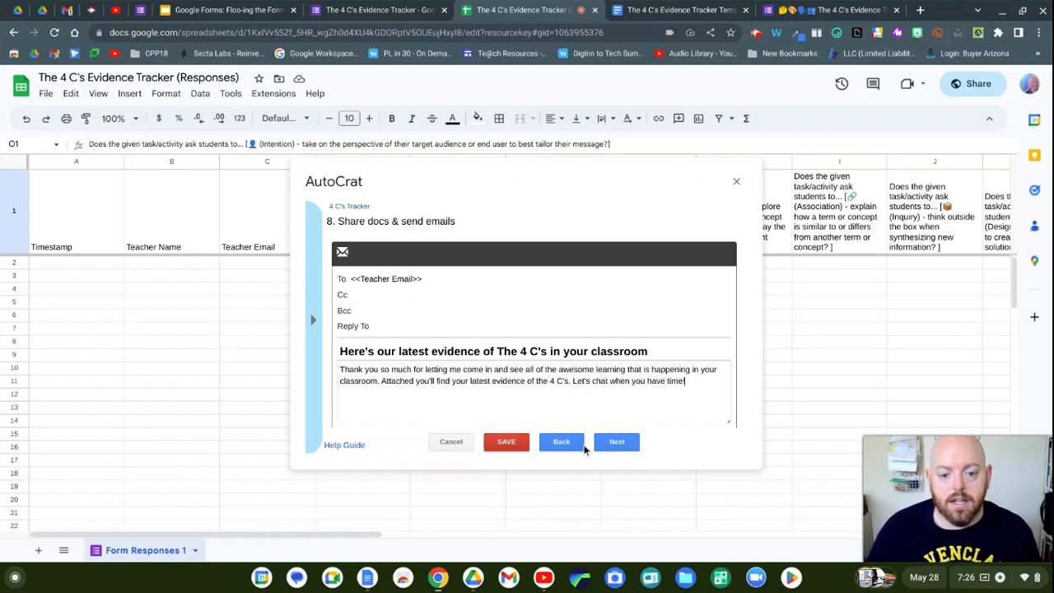
pyautogui.scroll(-1, 607, 394)
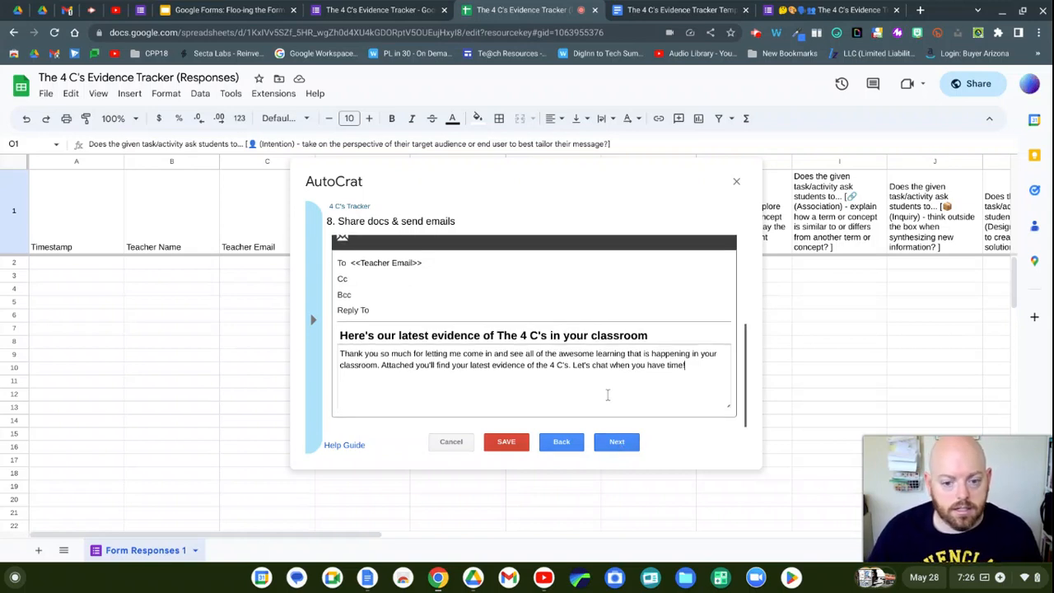
pyautogui.click(614, 443)
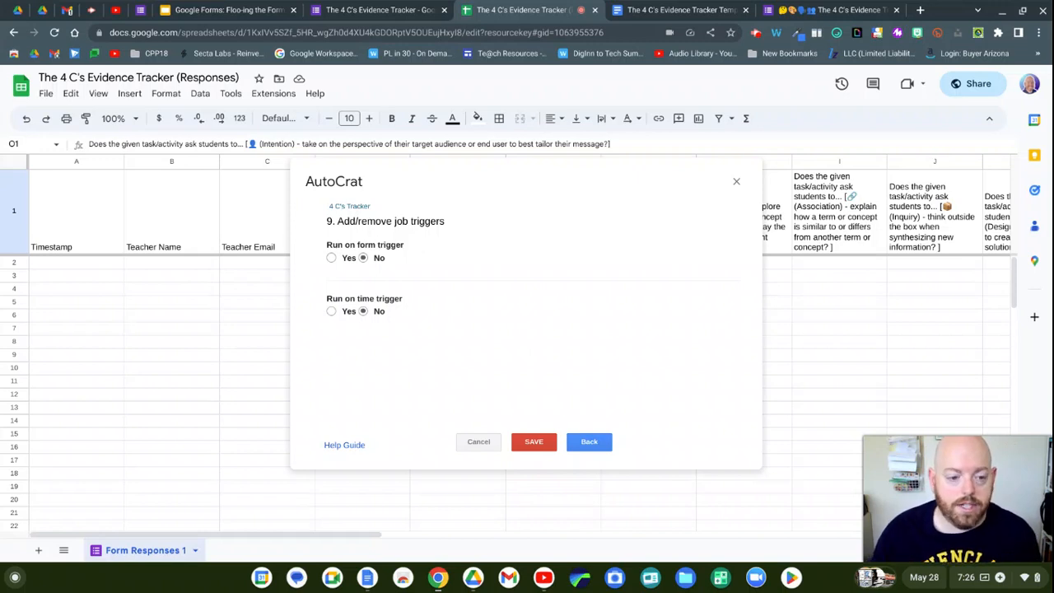
# Step: Set the job to run on the form trigger, confirming that triggers are enabled for the project, and save the job
pyautogui.click(332, 258)
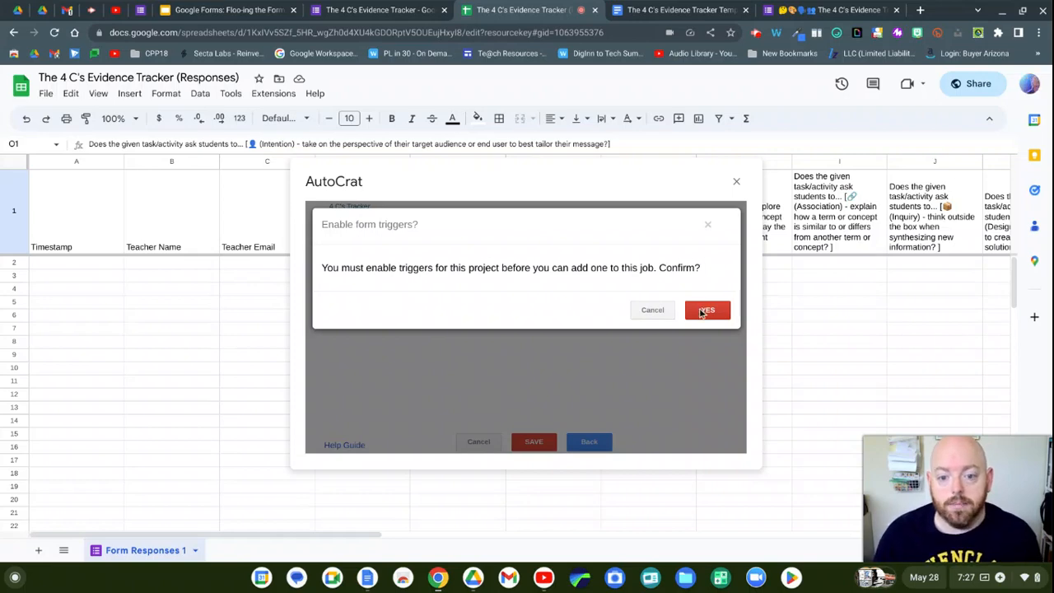
pyautogui.click(701, 310)
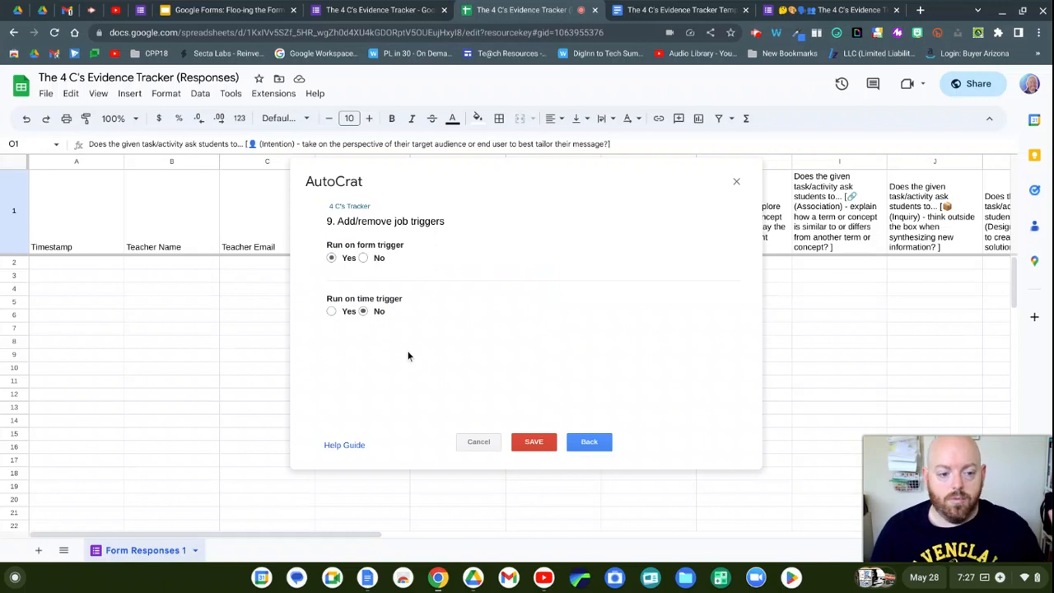
pyautogui.click(542, 445)
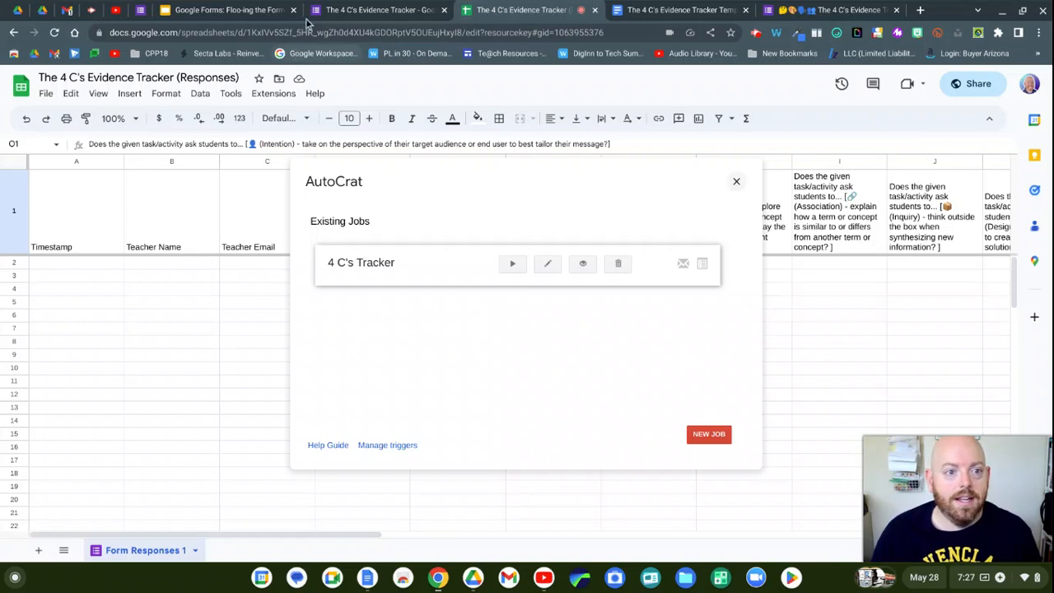
# Step: Go to the live 4 C's Evidence Tracker form and look through its questions down to the Collaboration section
pyautogui.click(339, 12)
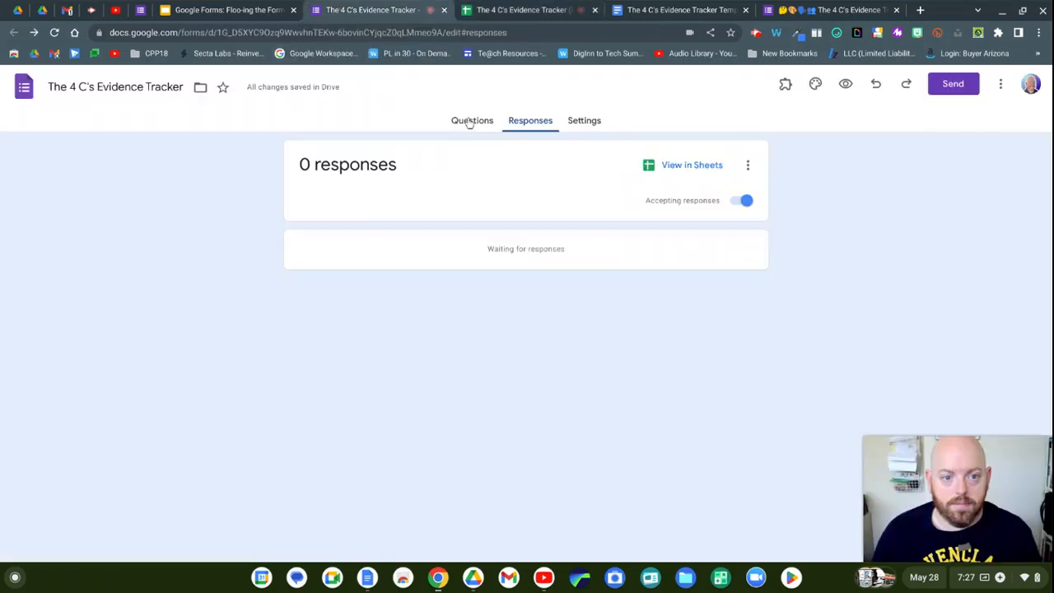
pyautogui.click(846, 84)
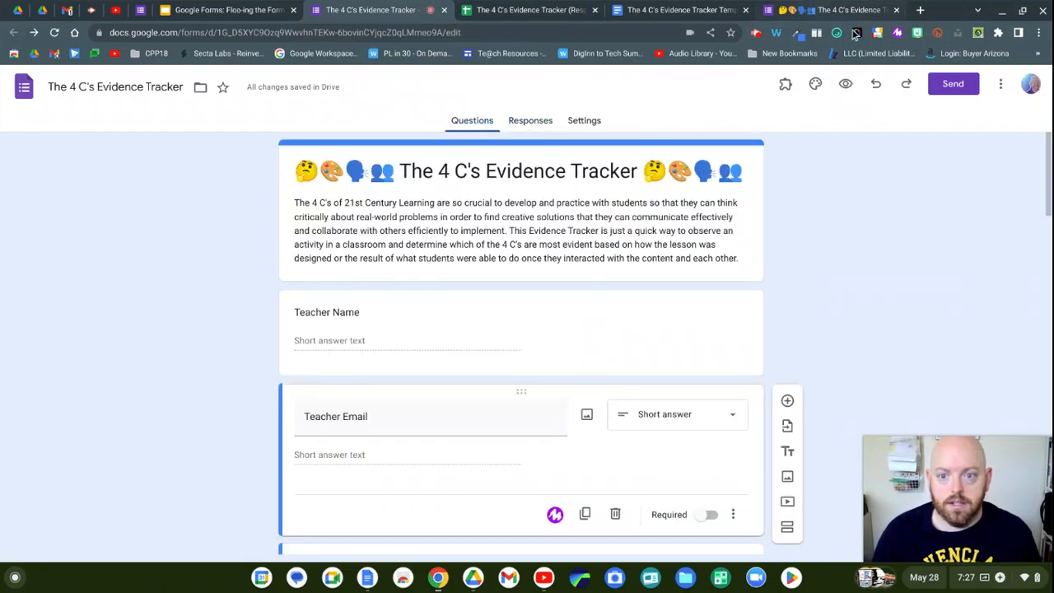
pyautogui.click(820, 10)
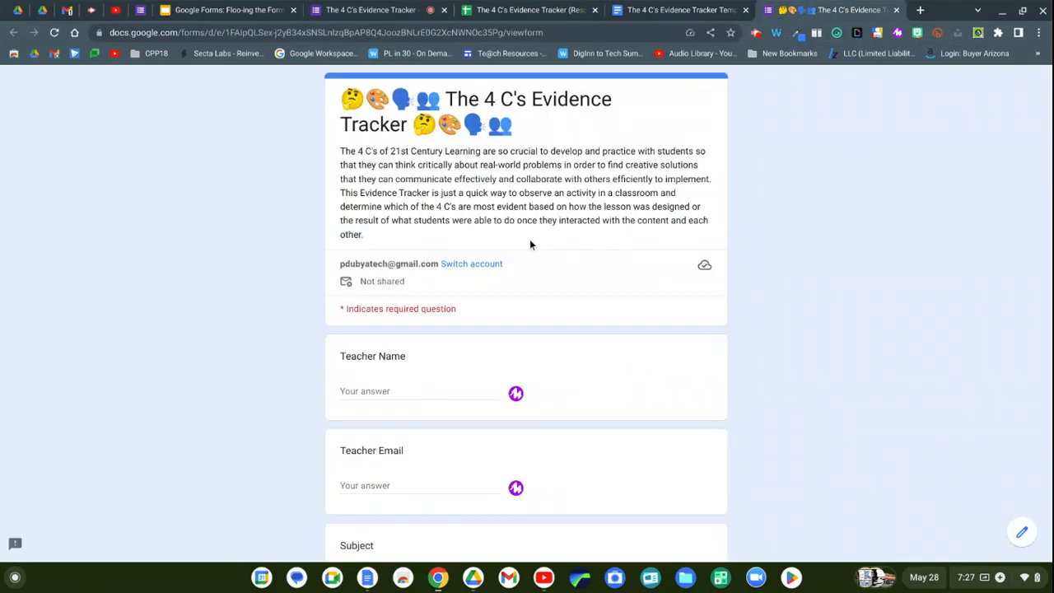
pyautogui.scroll(-12, 358, 449)
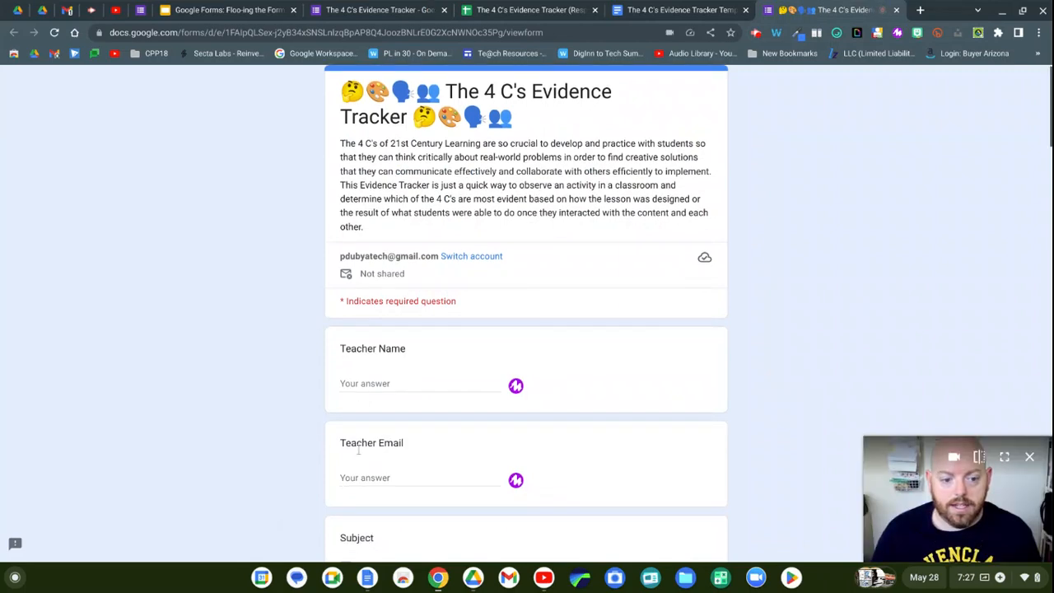
pyautogui.scroll(-9, 360, 452)
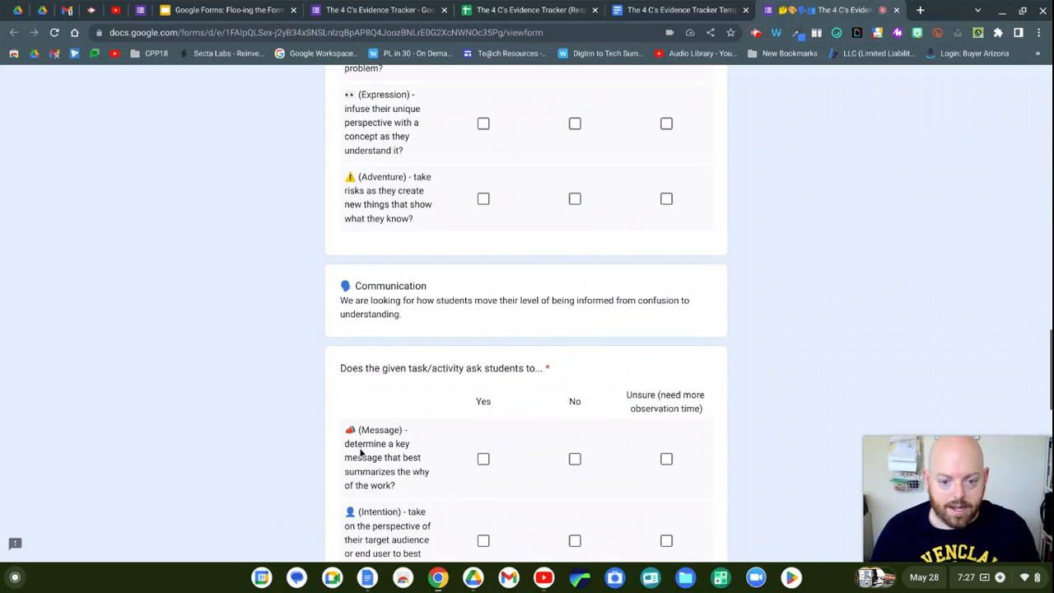
pyautogui.scroll(-1, 360, 451)
pyautogui.scroll(-9, 360, 451)
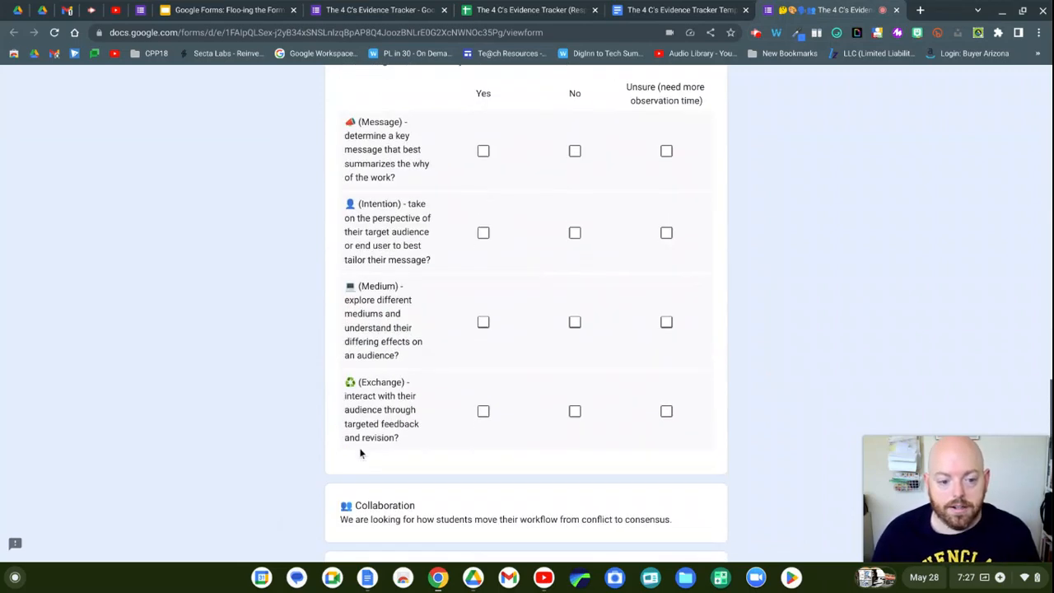
pyautogui.scroll(13, 360, 452)
pyautogui.scroll(15, 360, 451)
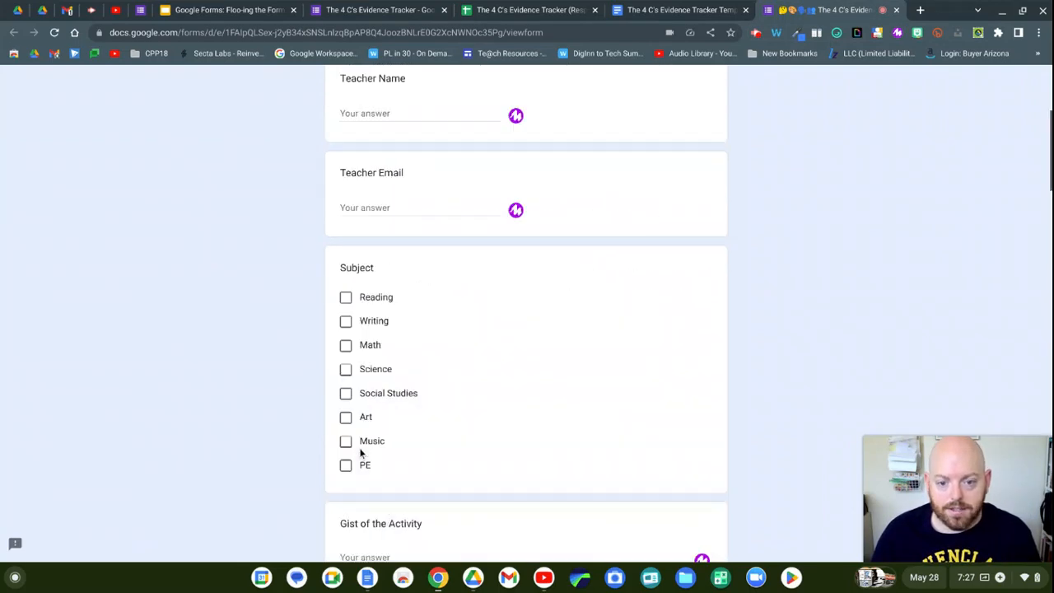